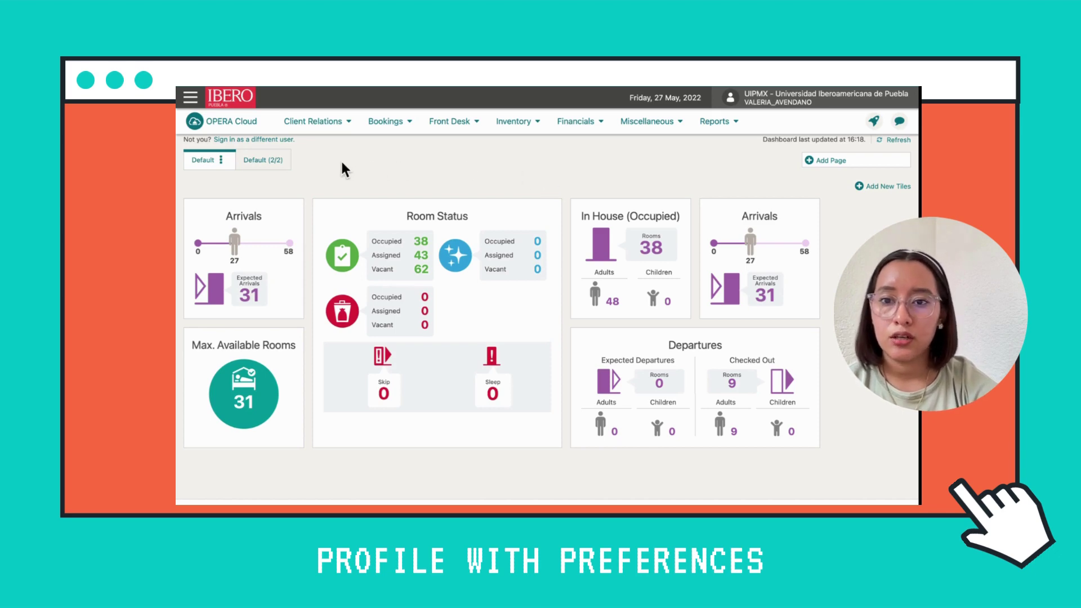
Search Client Relations > Manage Profile for profiles matching the guest's last name
mouse_move(297, 220)
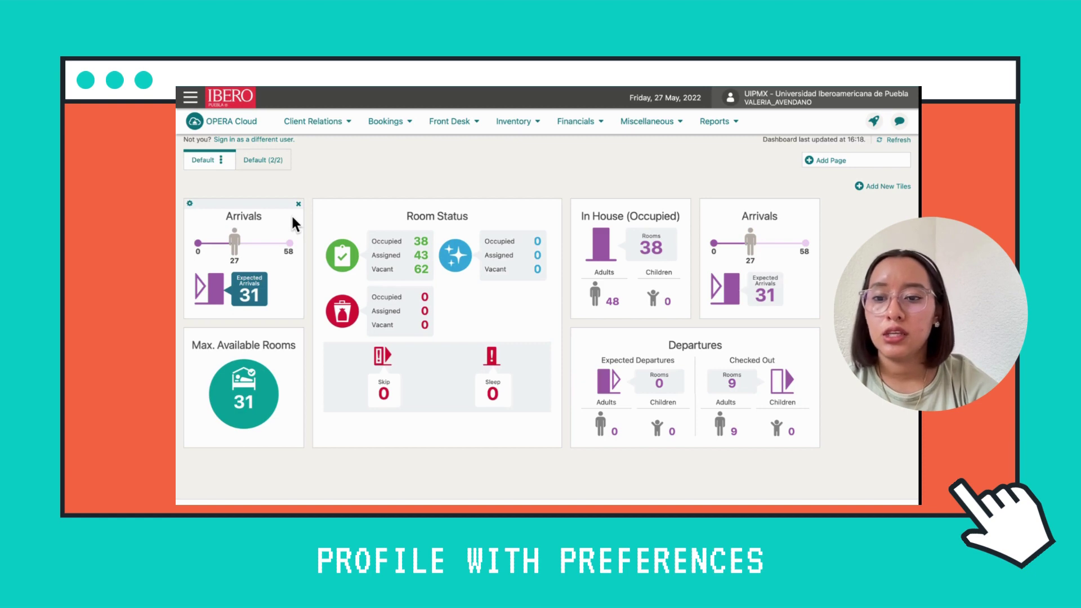
mouse_move(379, 215)
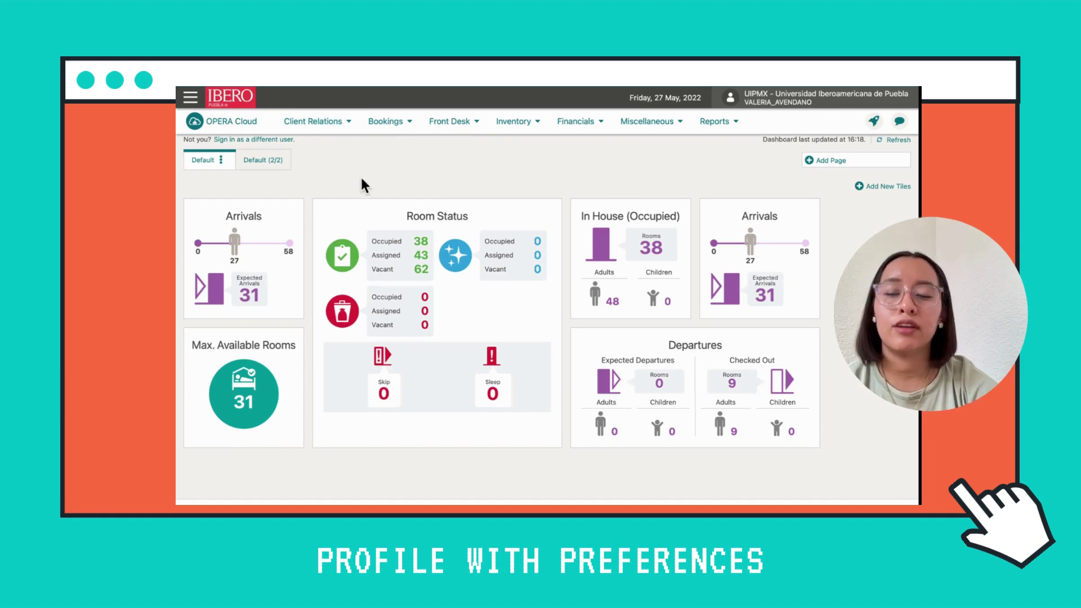
left_click(345, 124)
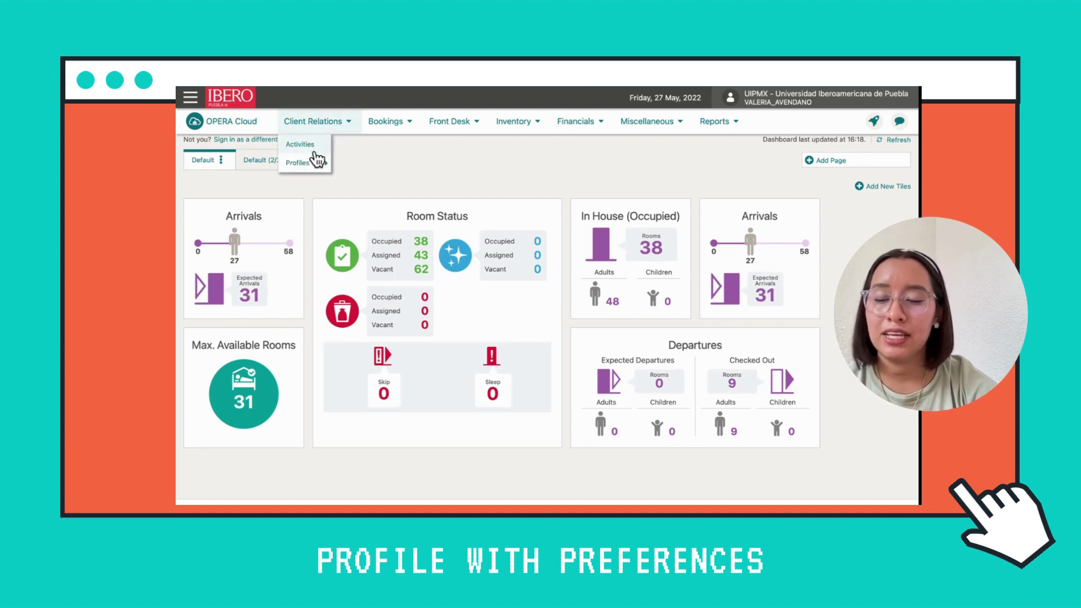
left_click(317, 162)
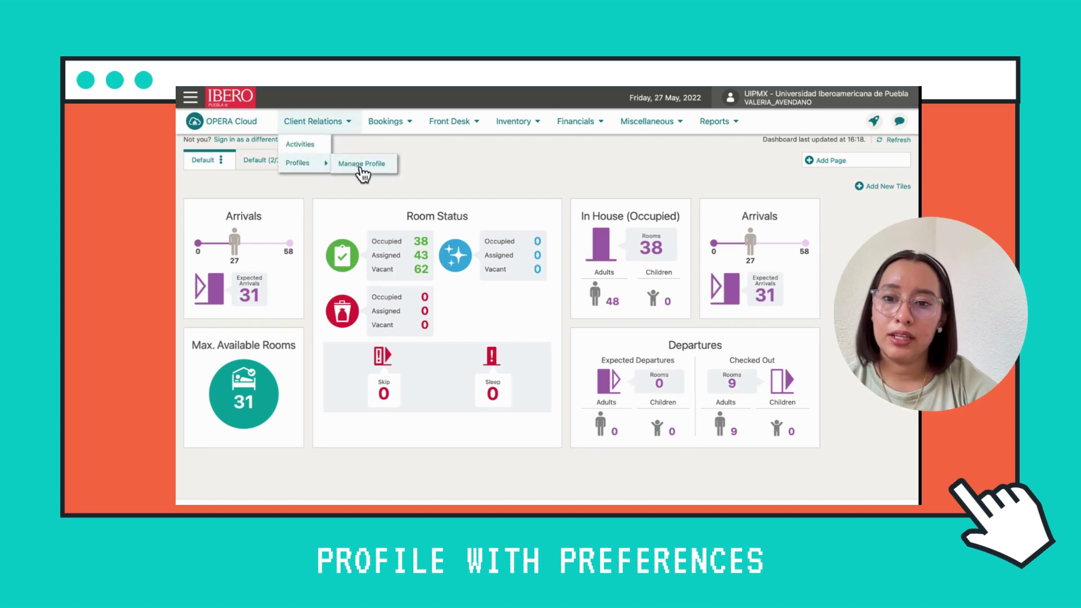
left_click(362, 165)
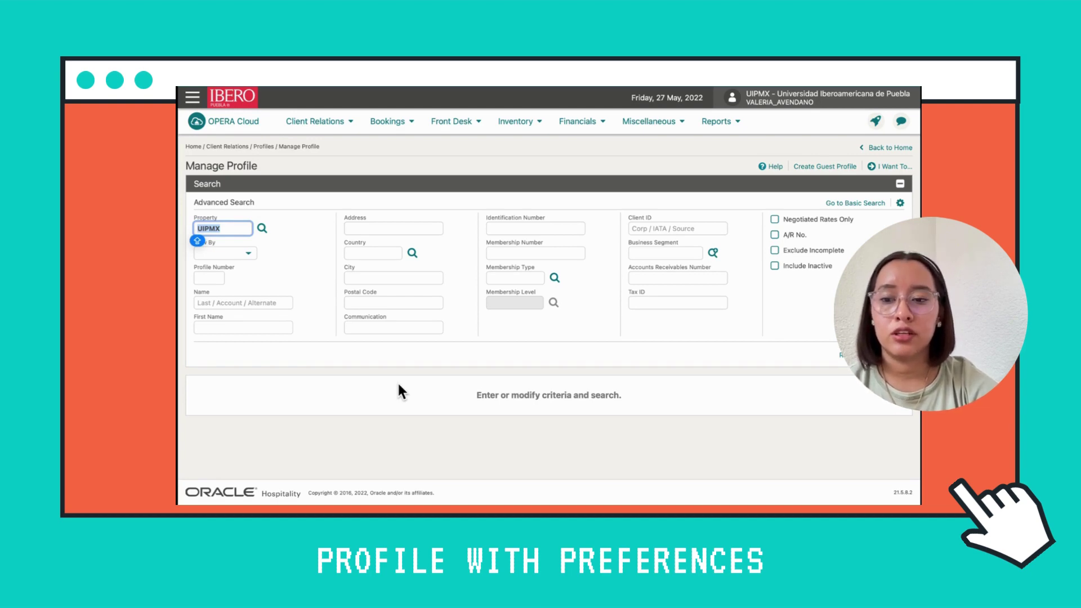
left_click(279, 302)
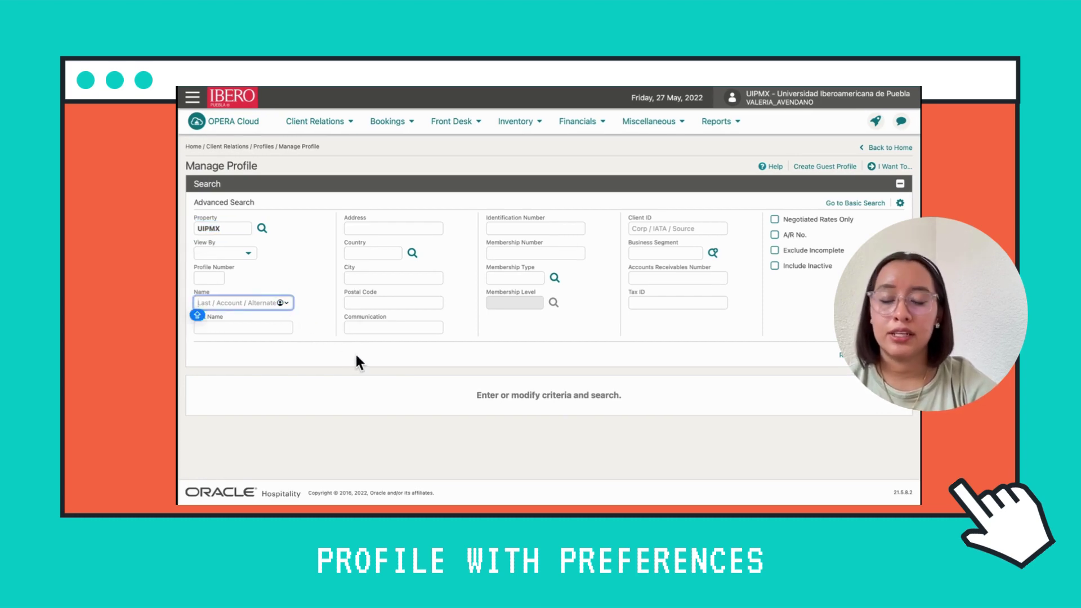
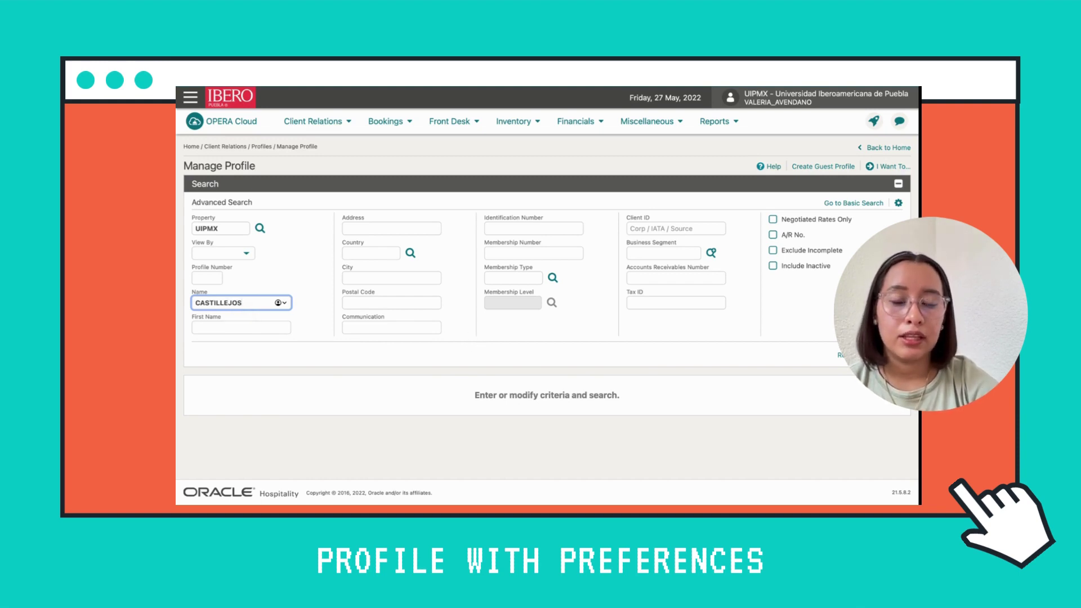
left_click(881, 354)
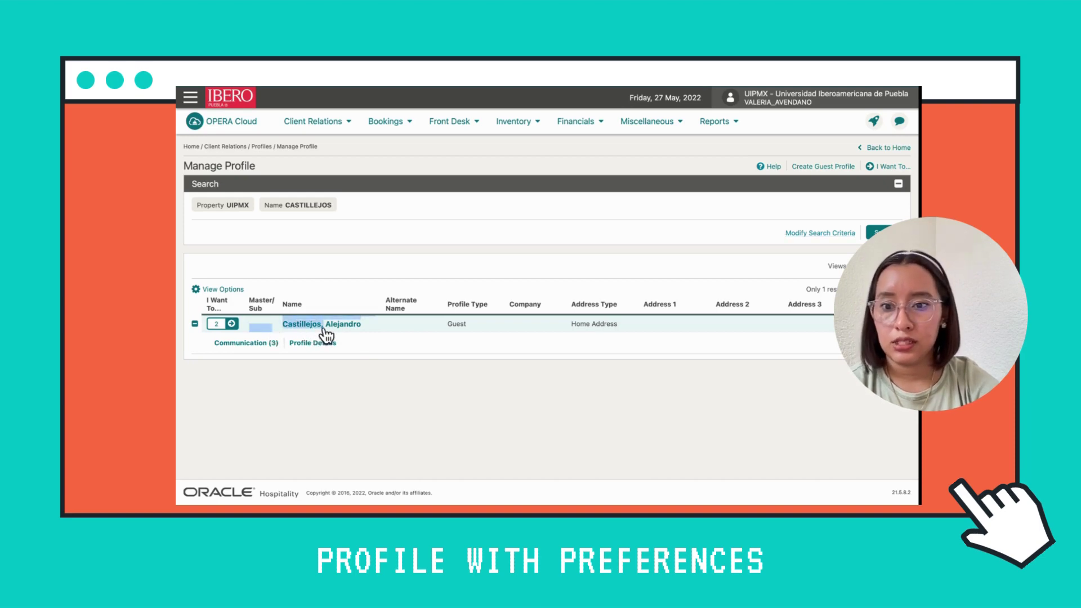
Bring up the I Want To create options for a new guest profile
scroll(542, 436, "down", 1)
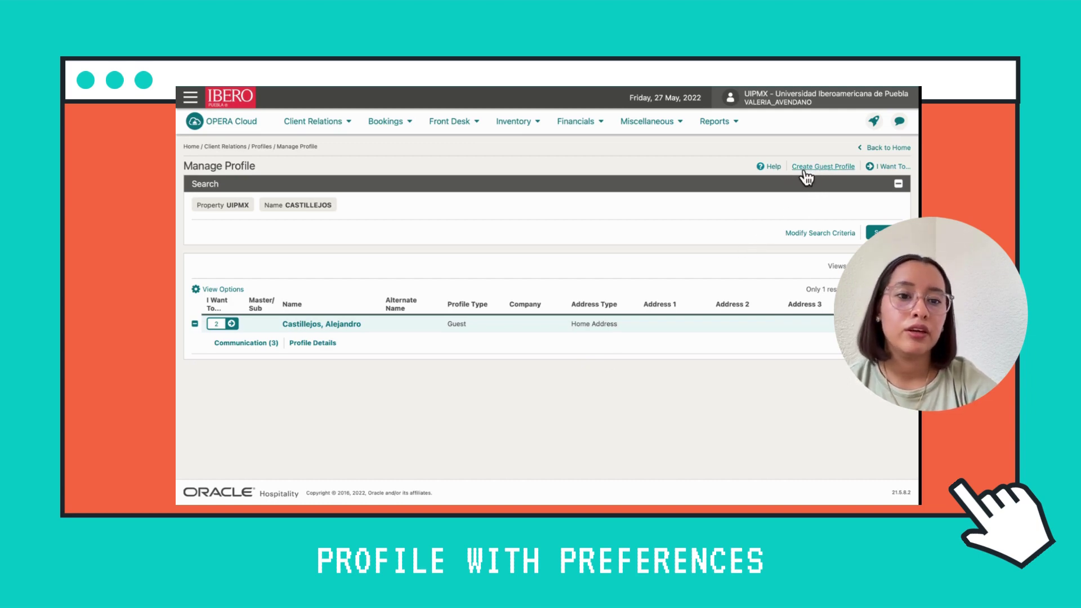
left_click(890, 166)
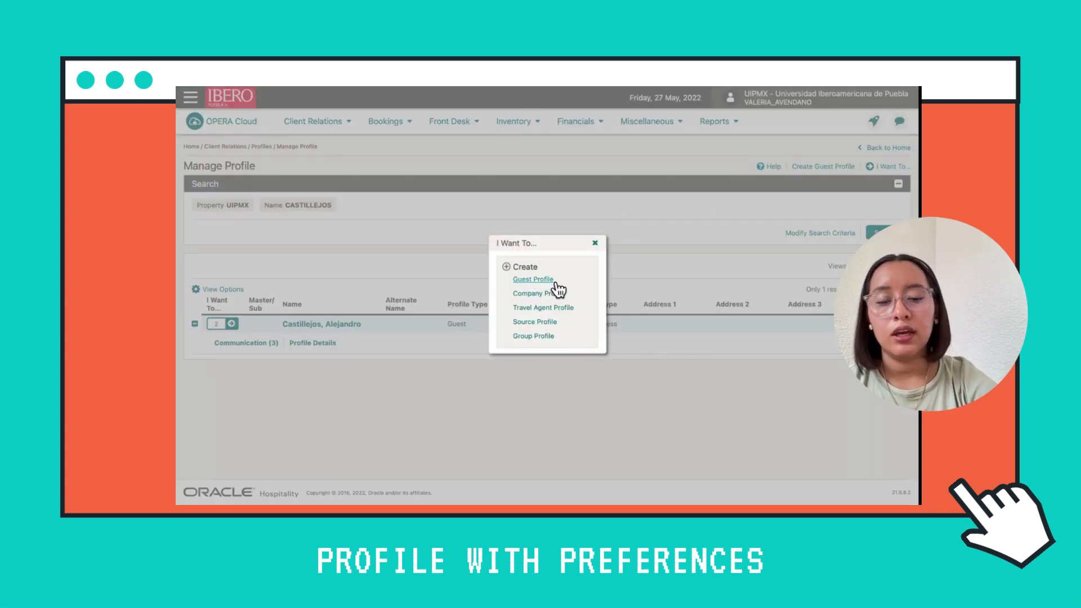
left_click(537, 280)
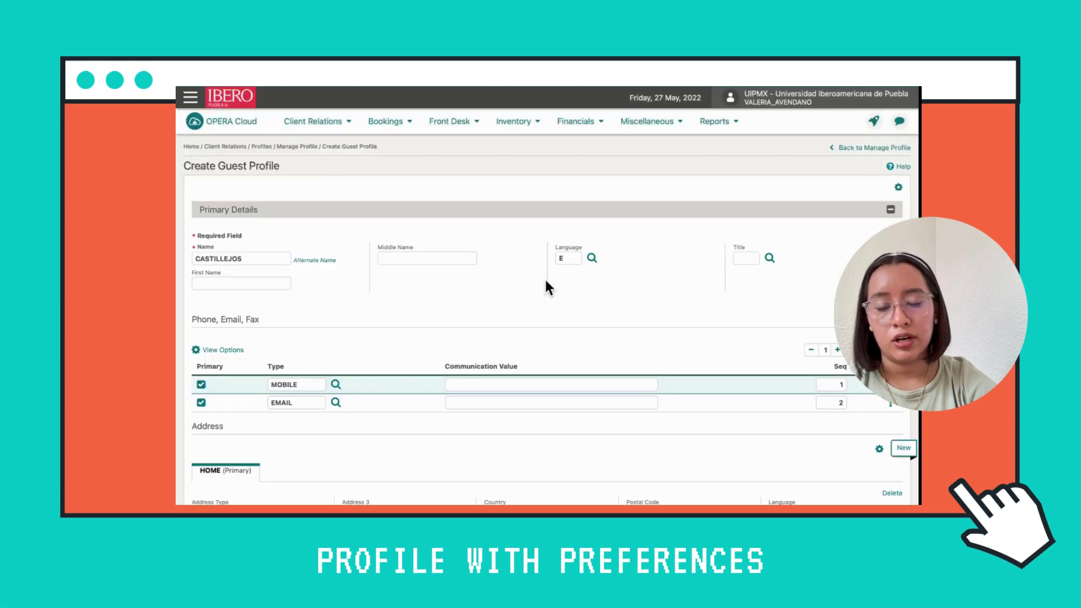
scroll(361, 280, "down", 1)
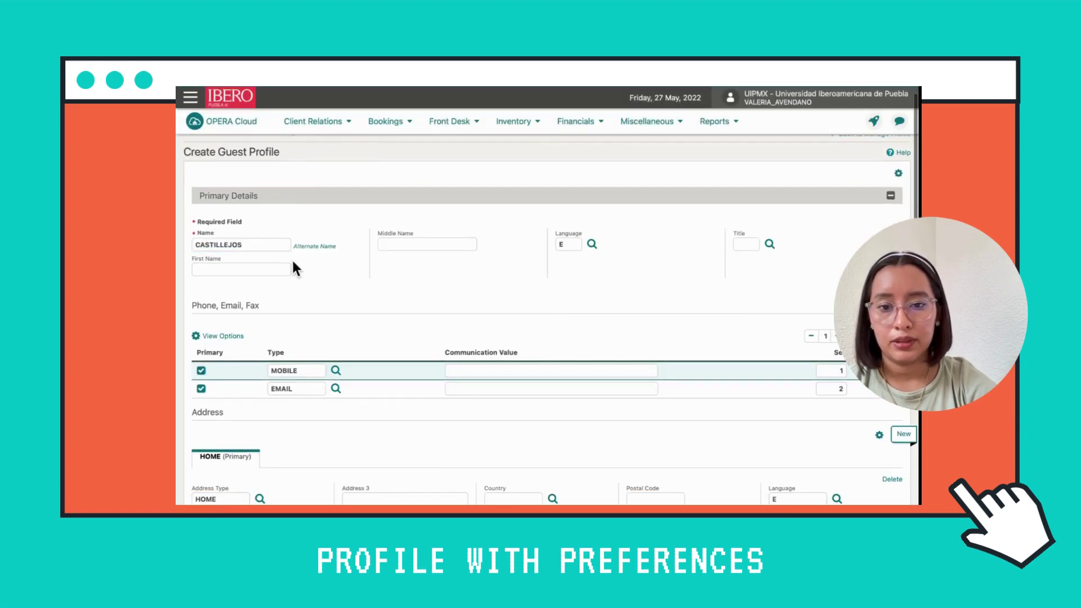
left_click(246, 268)
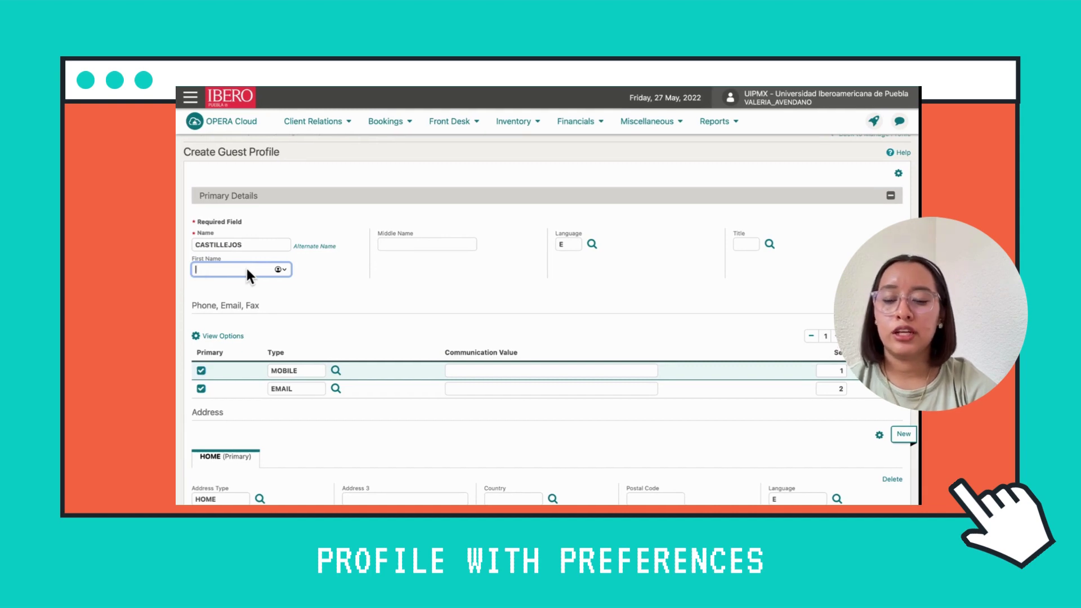
key("Caps_Lock")
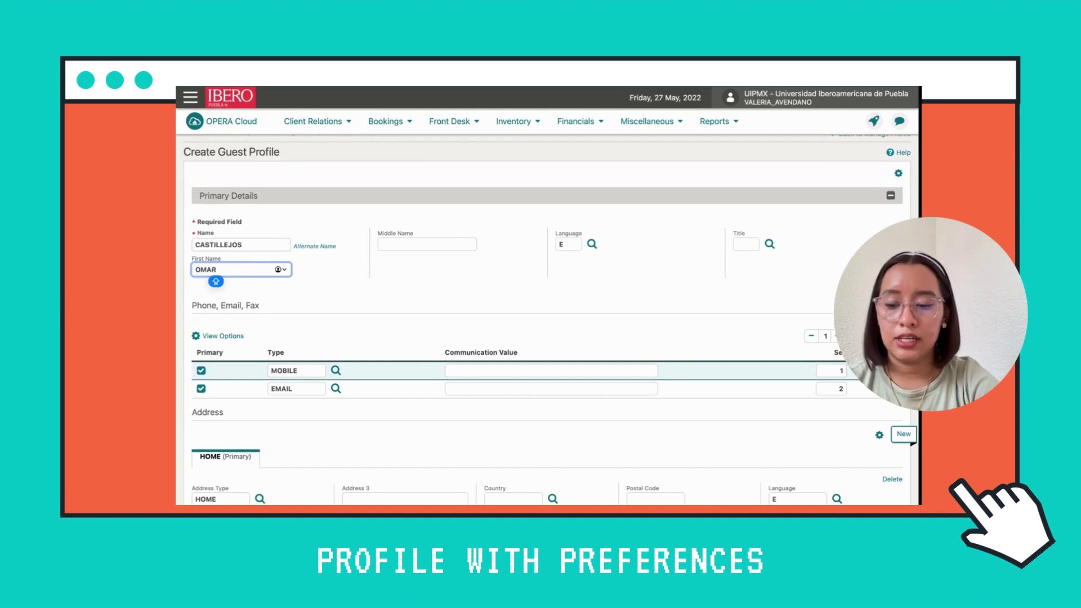
left_click(327, 299)
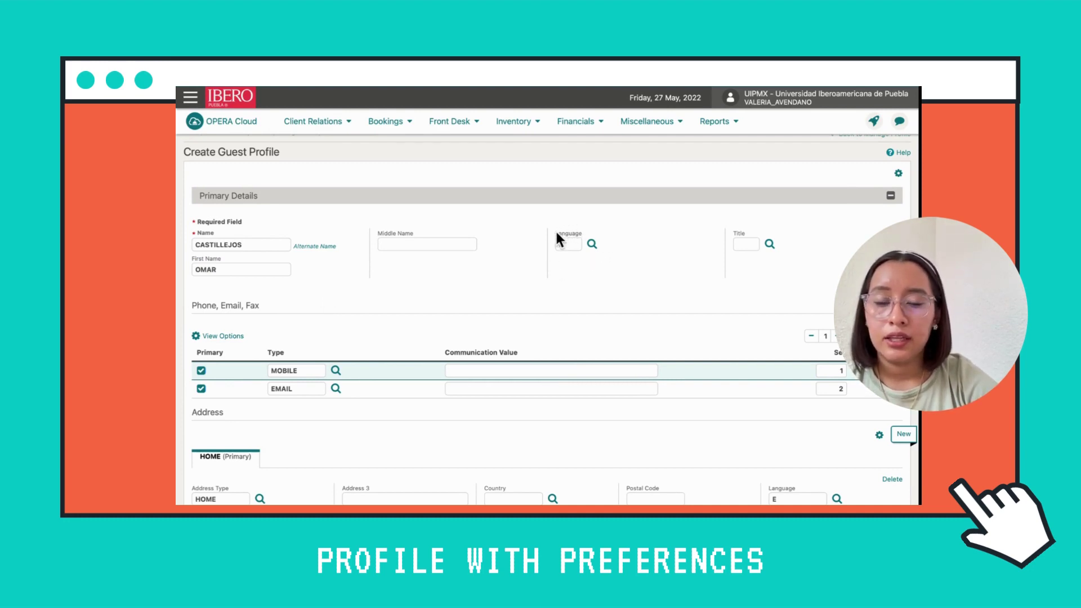
left_click(592, 245)
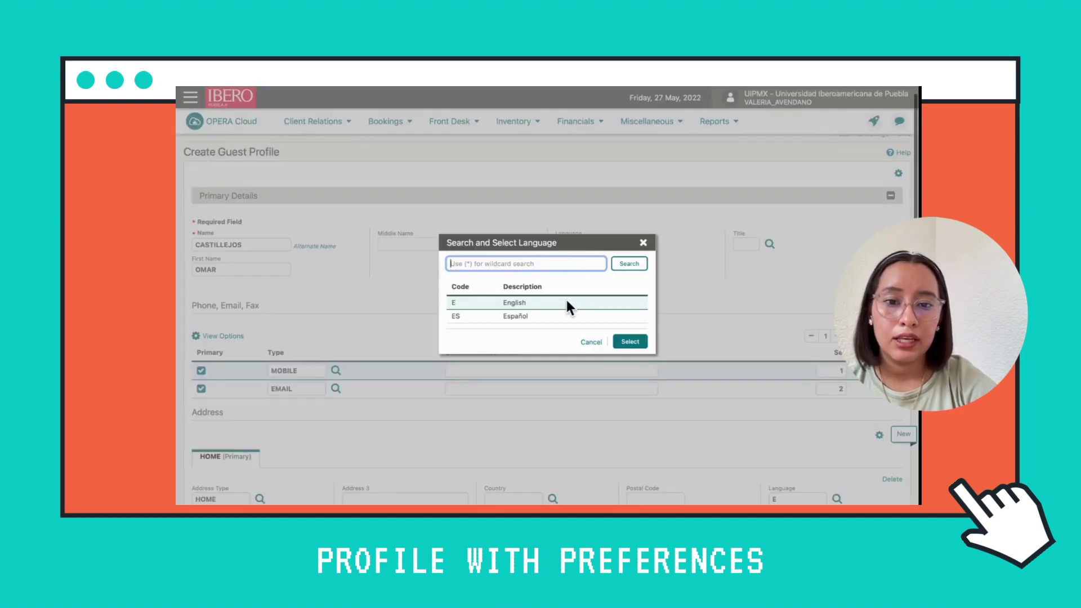
left_click(540, 316)
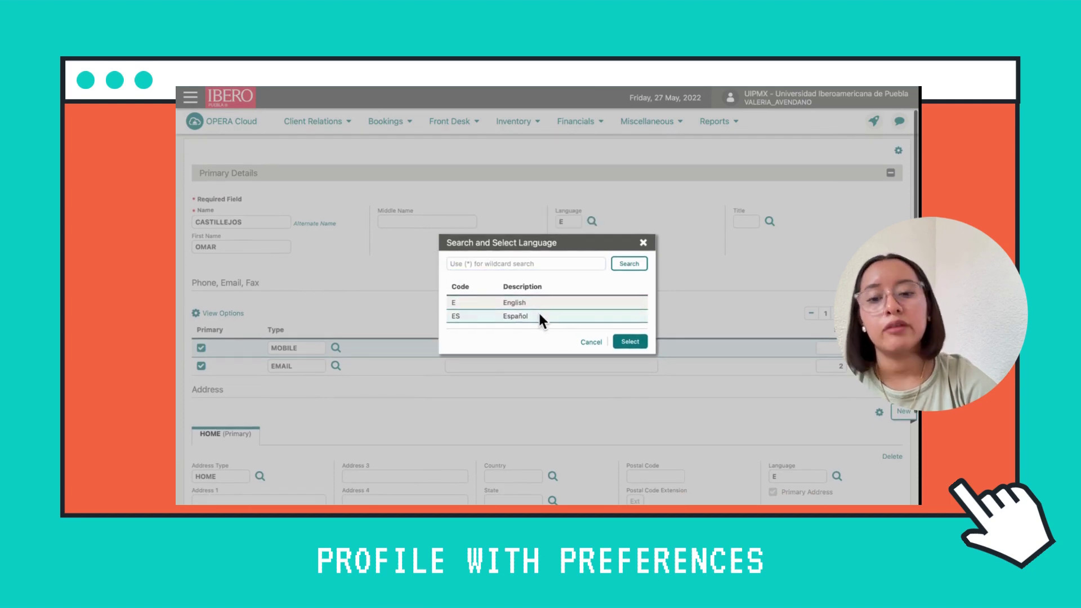
left_click(631, 342)
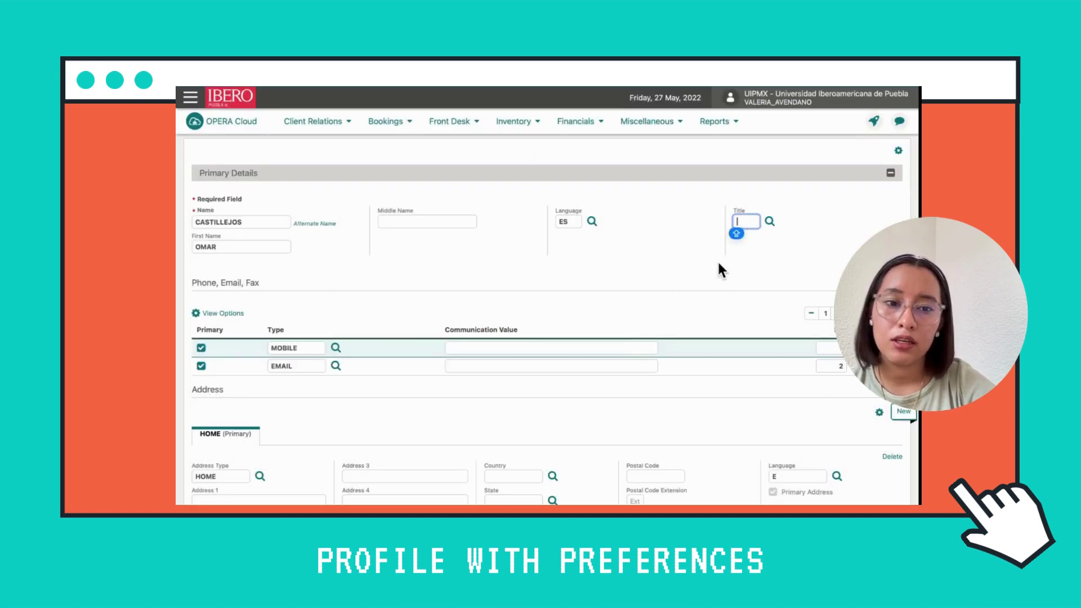
scroll(717, 259, "up", 1)
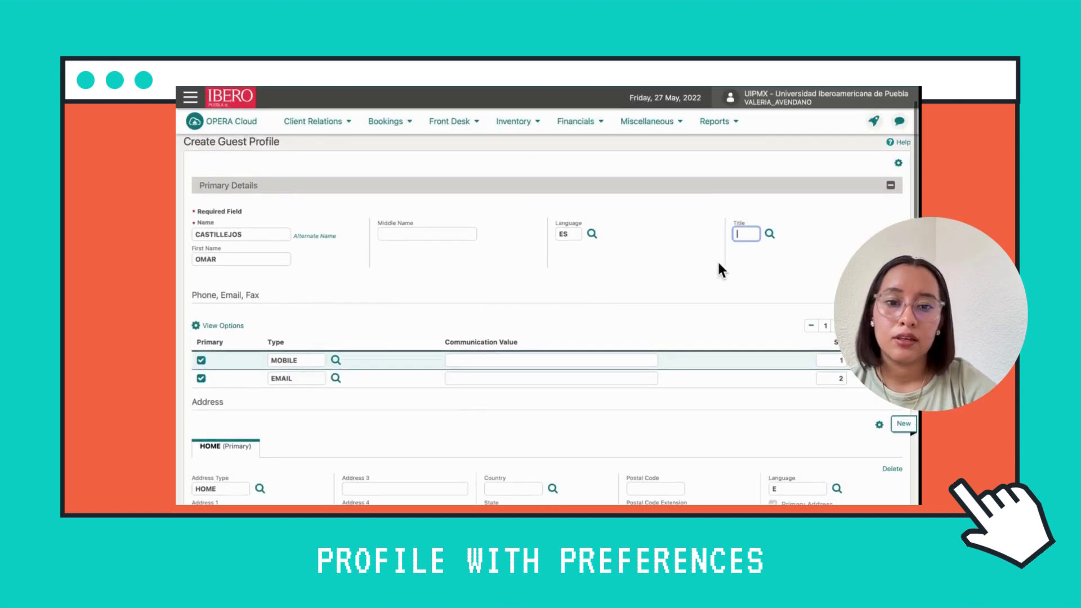
left_click(769, 236)
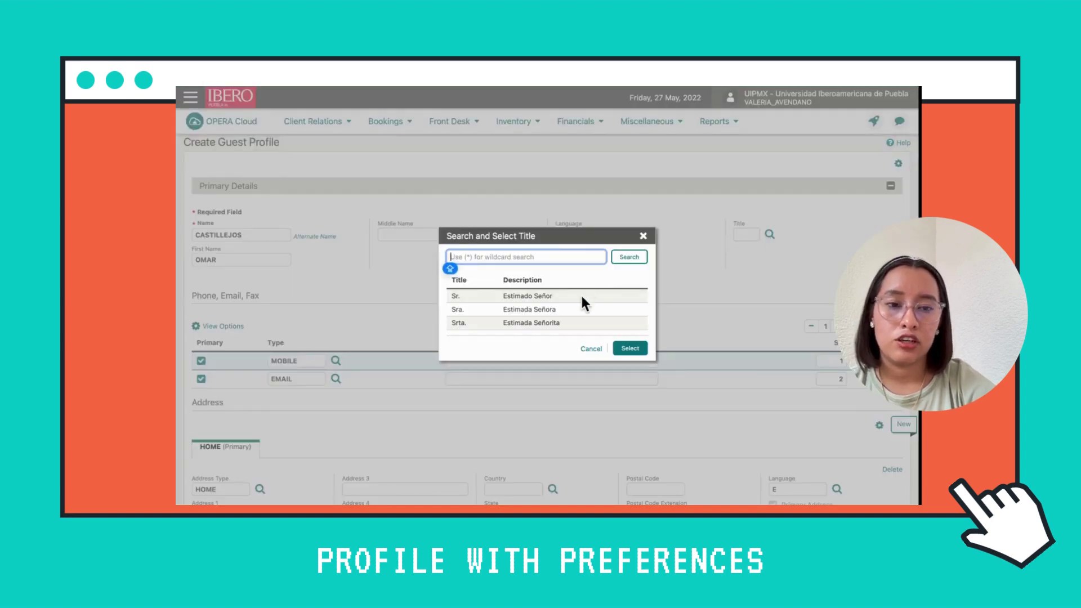
scroll(583, 302, "down", 1)
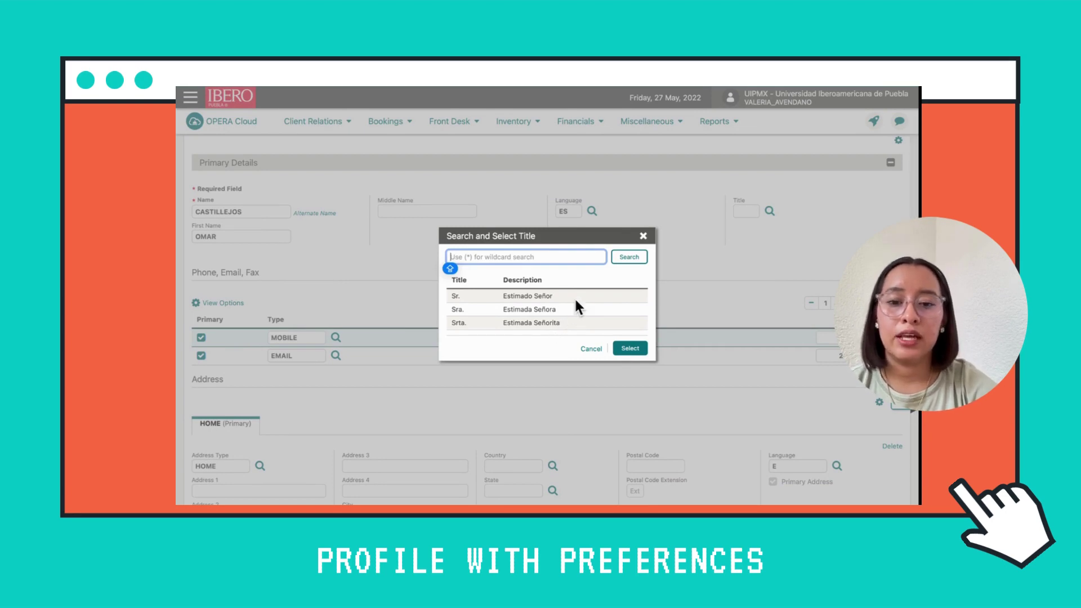
scroll(570, 316, "down", 1)
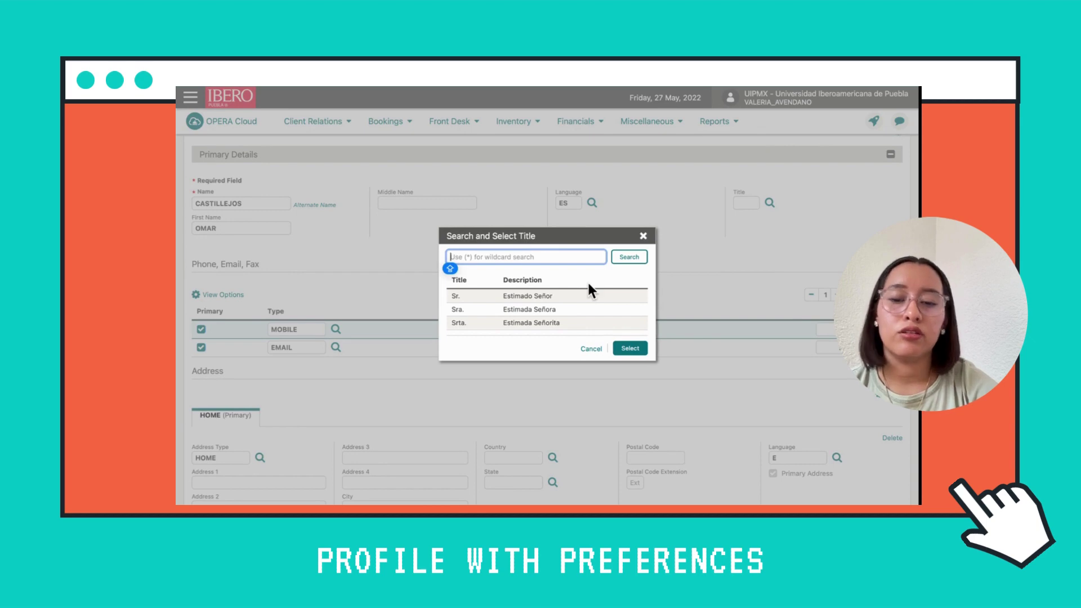
left_click(644, 237)
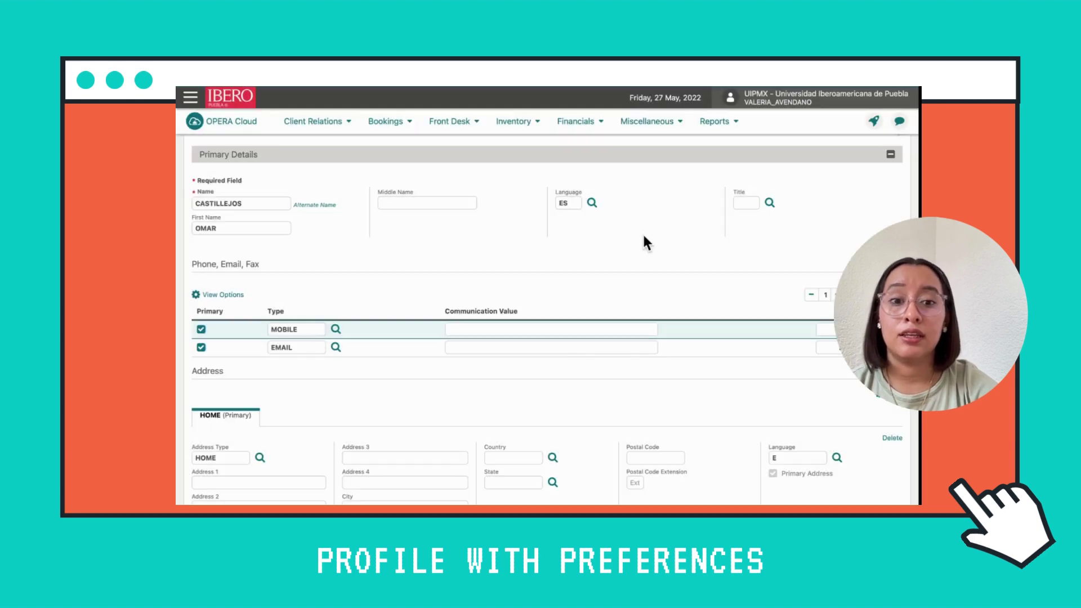
scroll(560, 365, "down", 1)
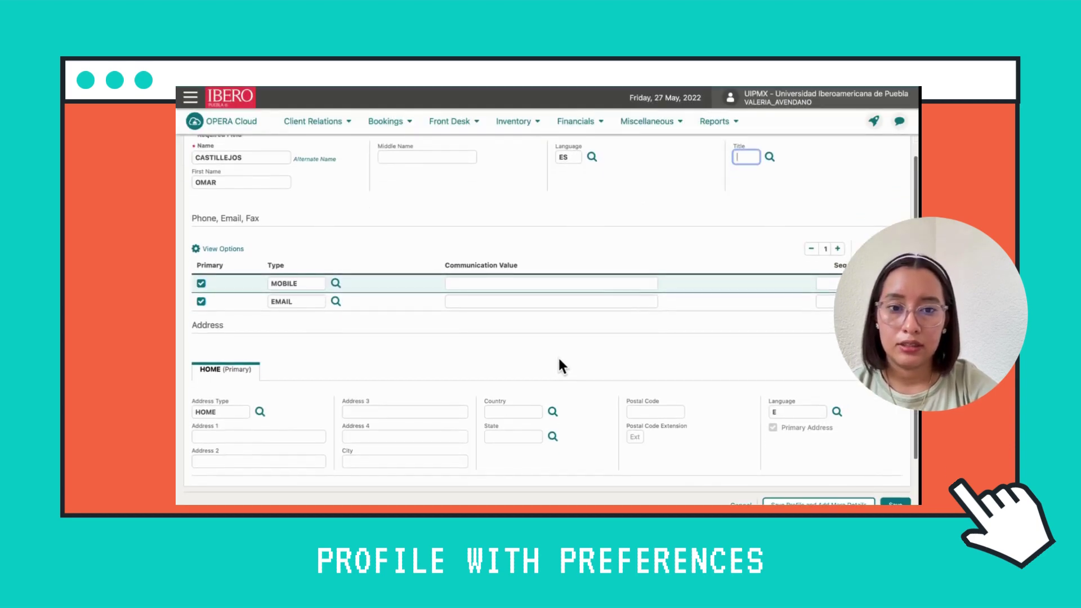
key("Caps_Lock")
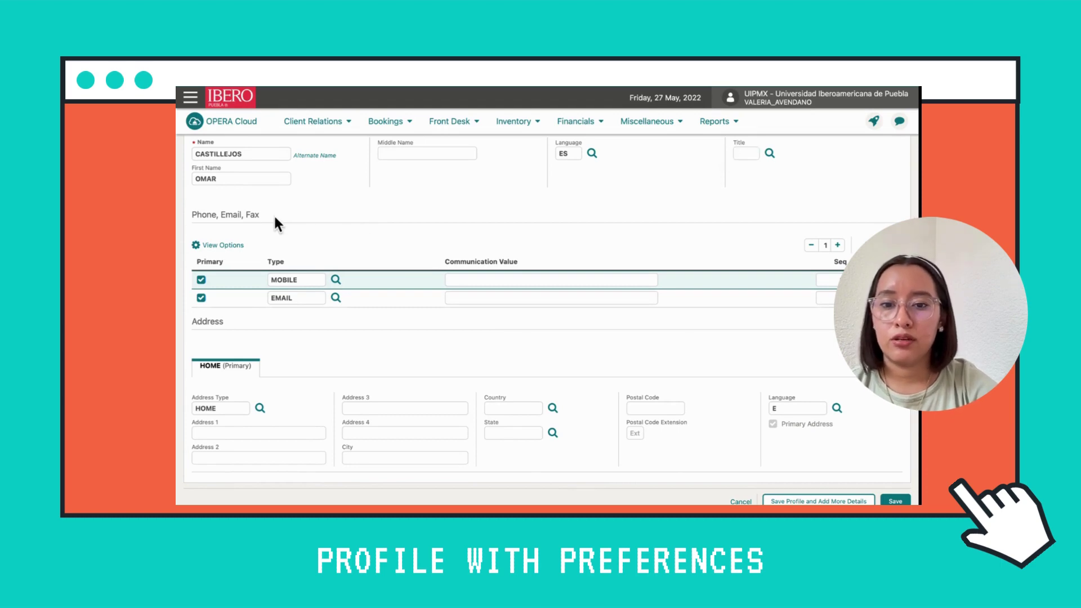
left_click_drag(270, 216, 192, 216)
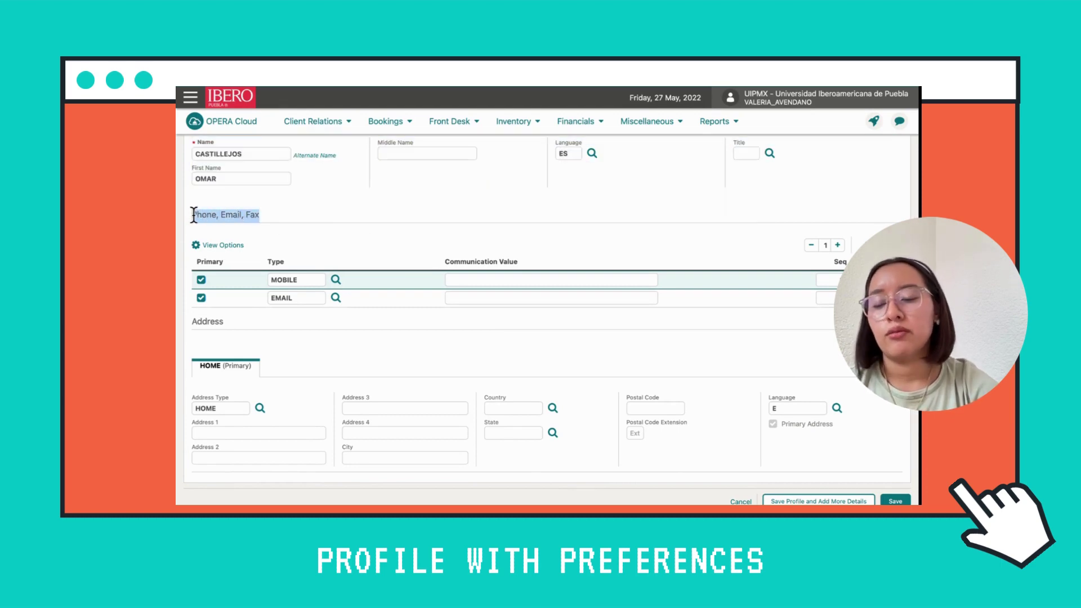
Set the first contact row to type MOBILE and enter the guest's phone number
left_click(314, 217)
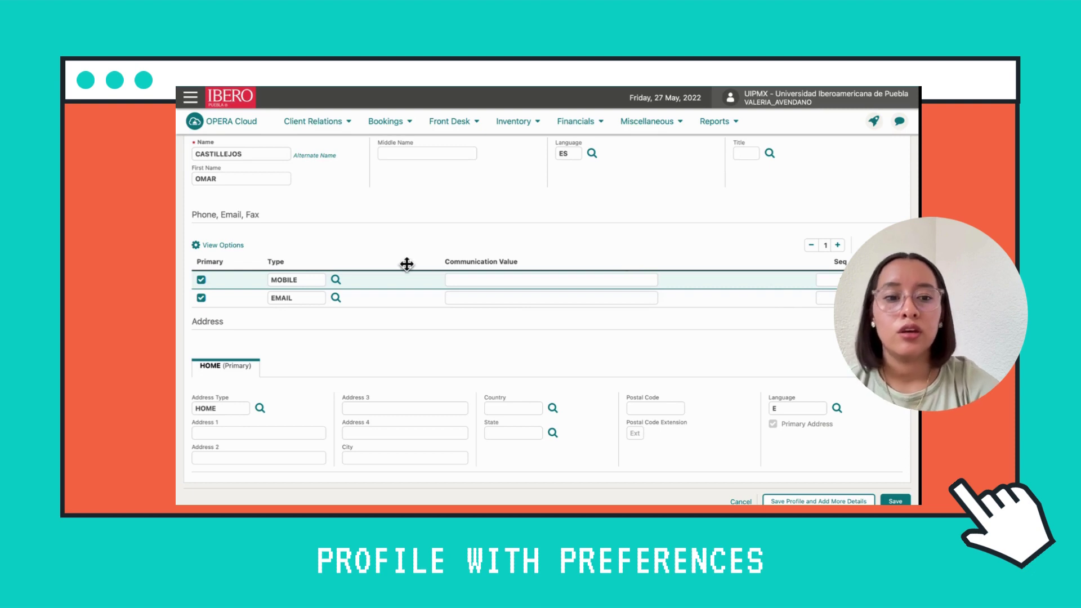
left_click(334, 281)
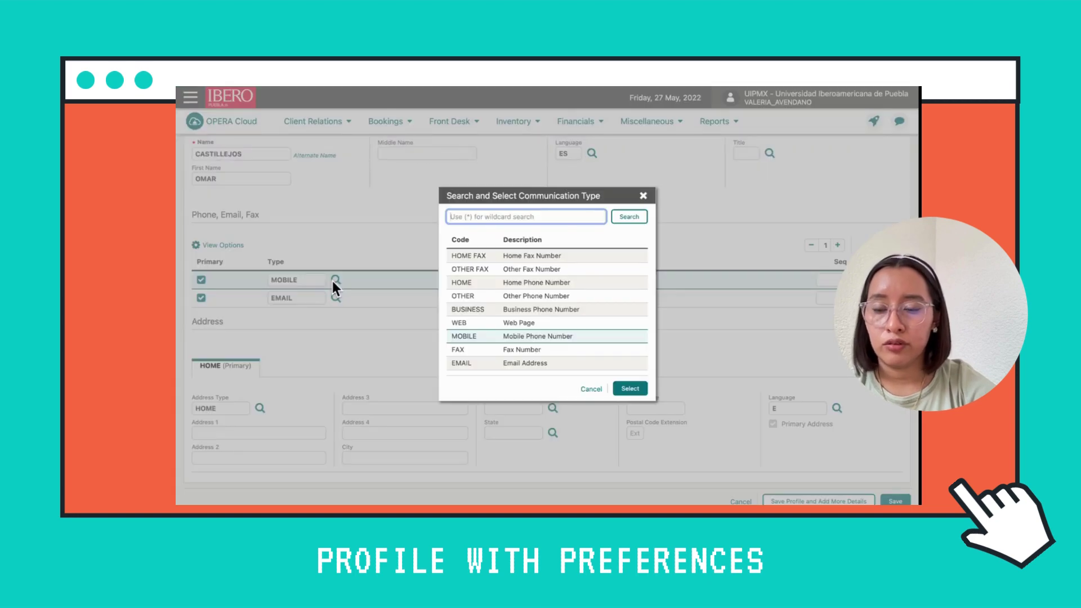
key("Caps_Lock")
scroll(537, 310, "down", 1)
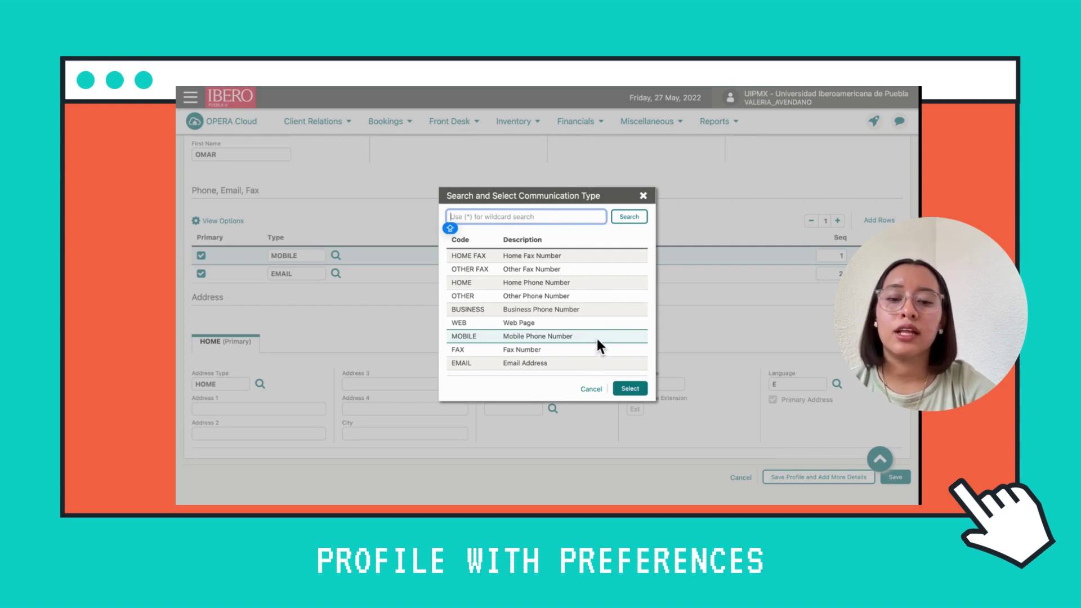
left_click(635, 389)
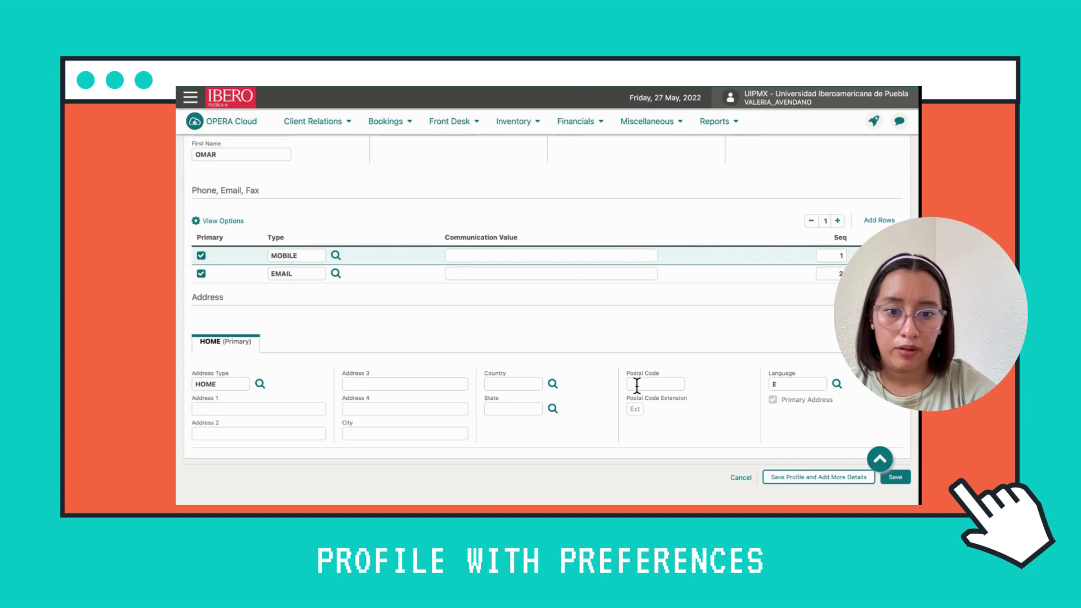
left_click(580, 256)
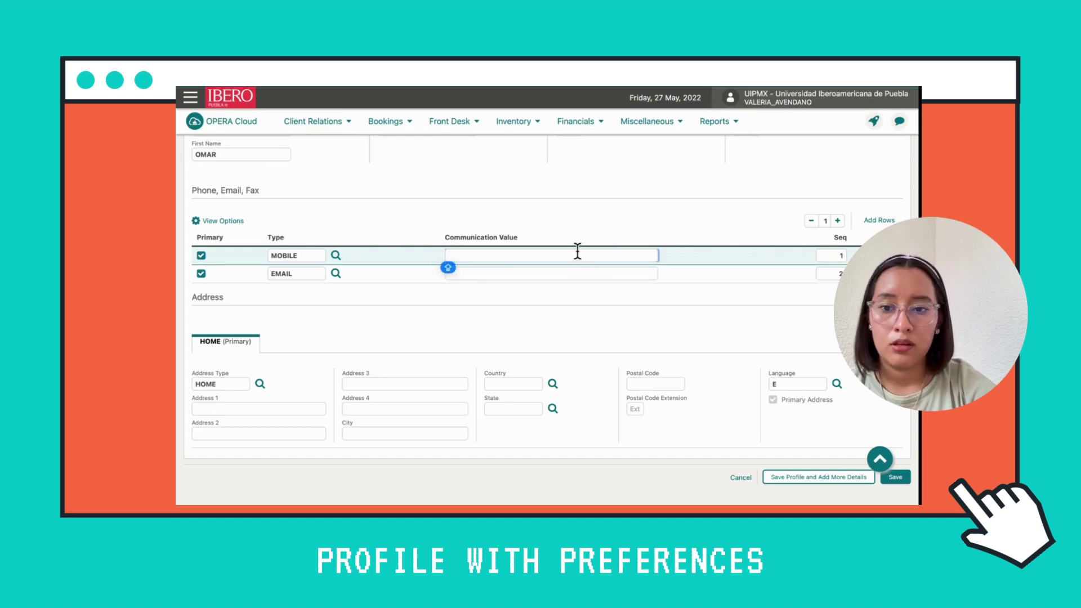
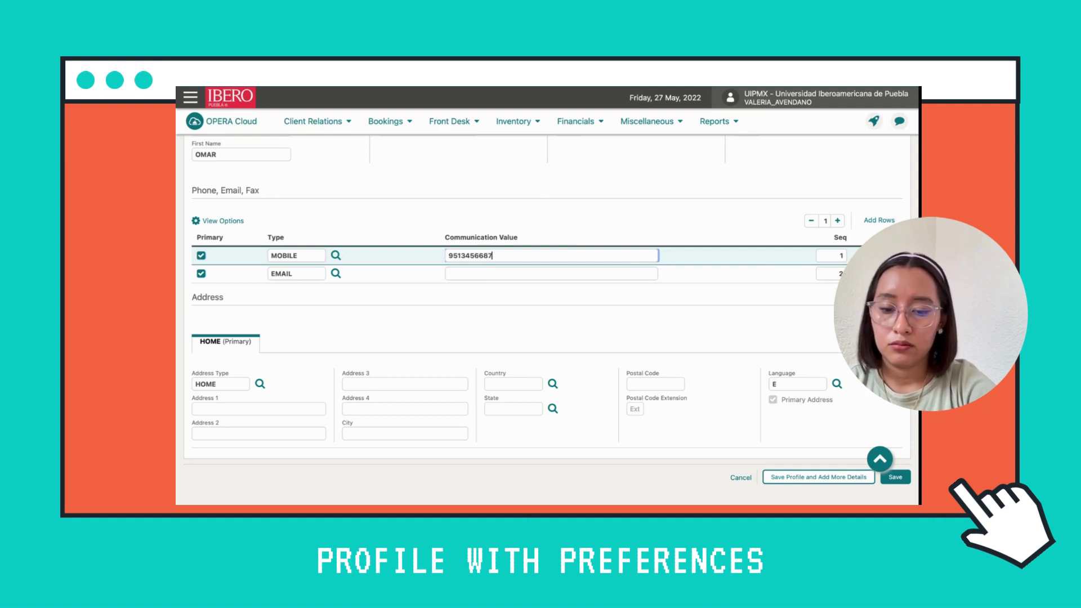
Enter the guest's e-mail address in the EMAIL contact row
left_click(587, 272)
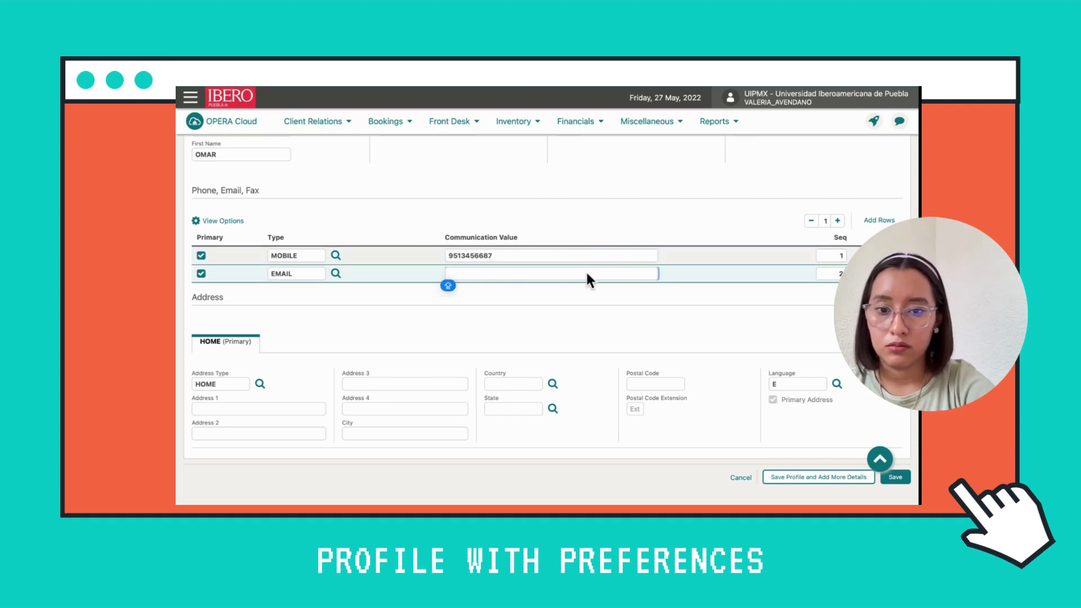
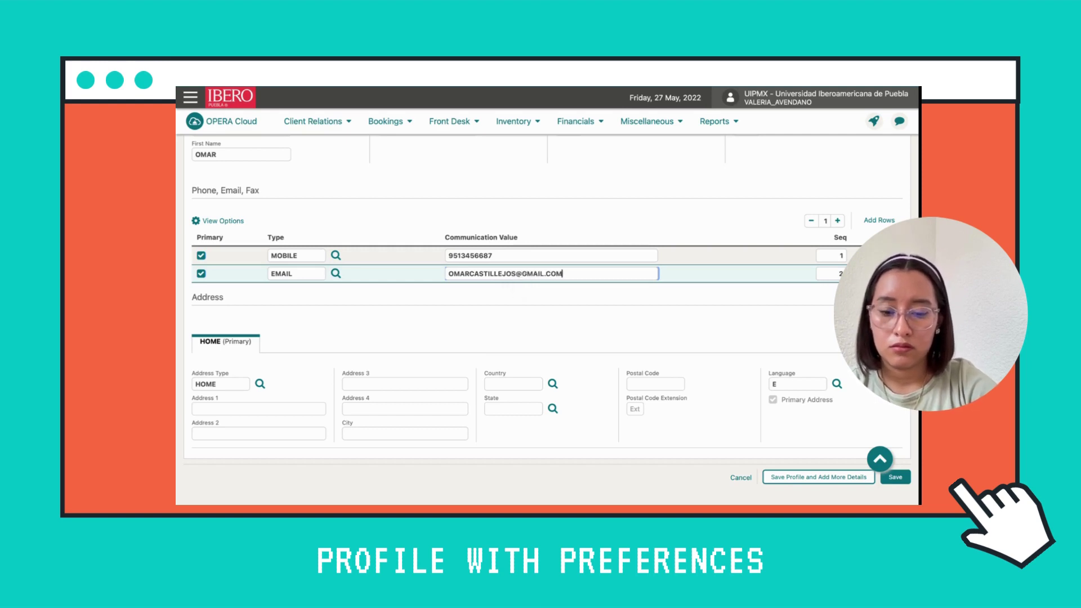
left_click(638, 272)
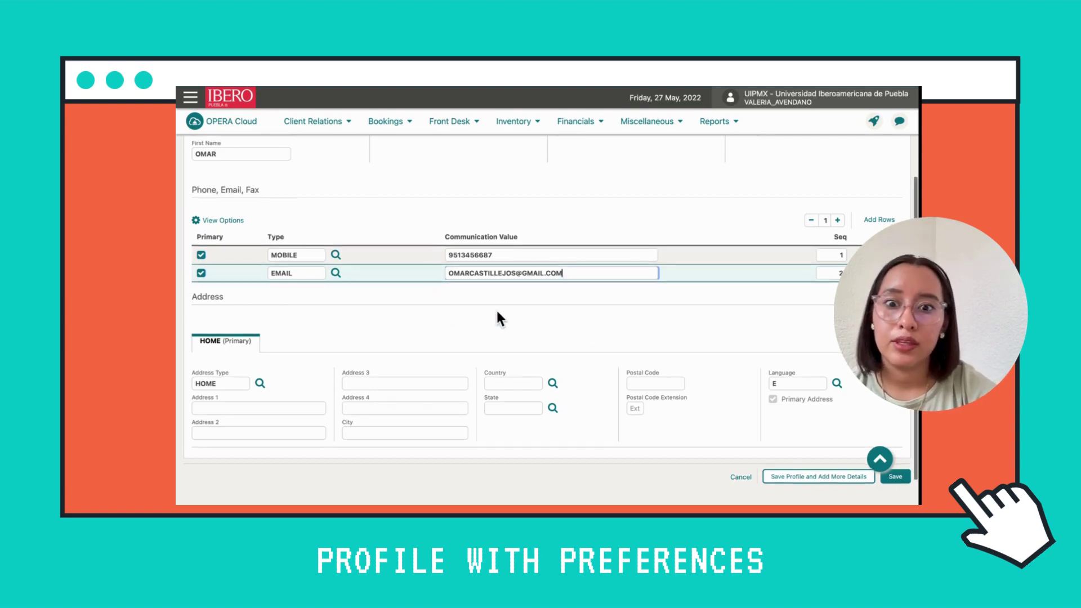
scroll(497, 318, "down", 2)
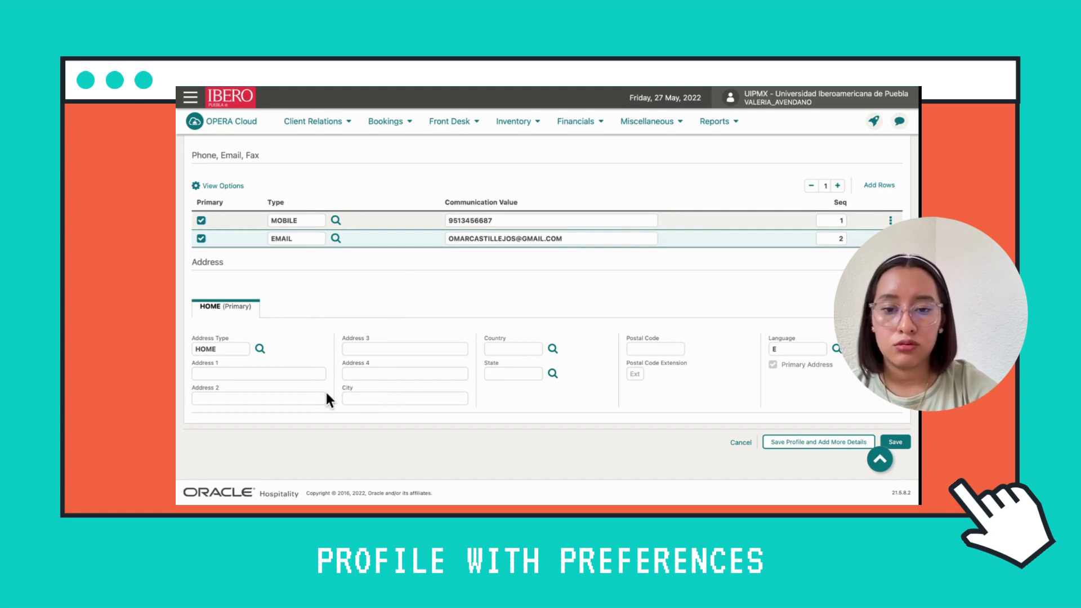
Set the home address country to MX (Mexico) using the country search
left_click(278, 374)
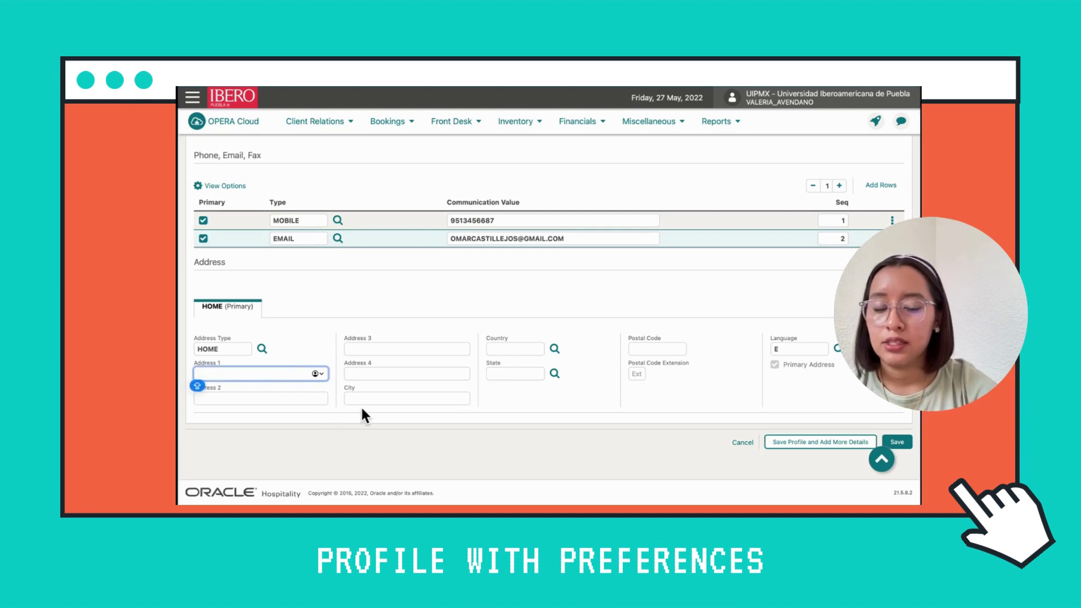
left_click(526, 328)
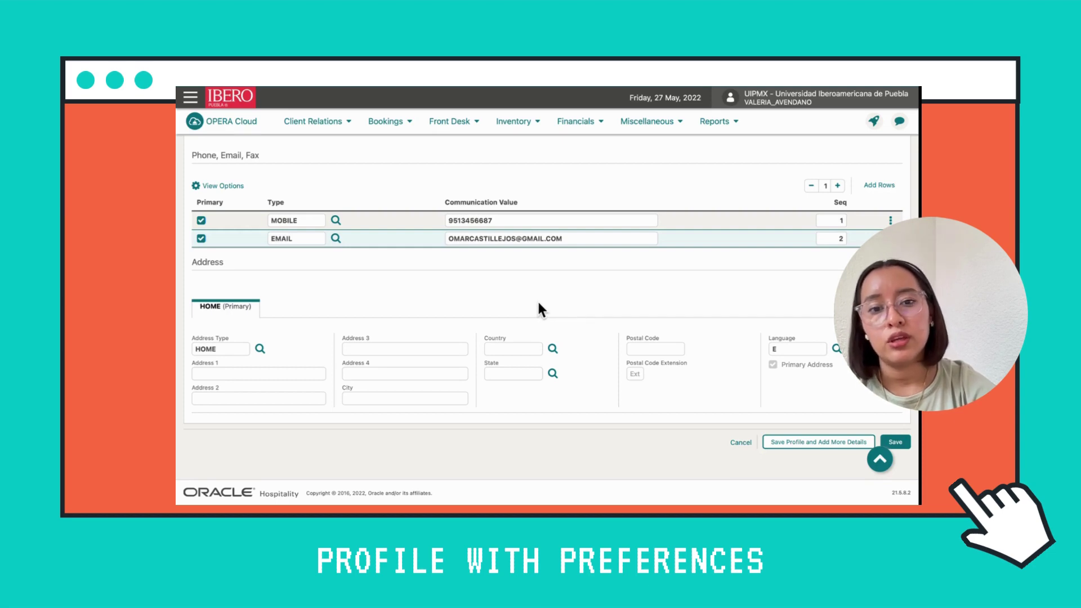
left_click(553, 350)
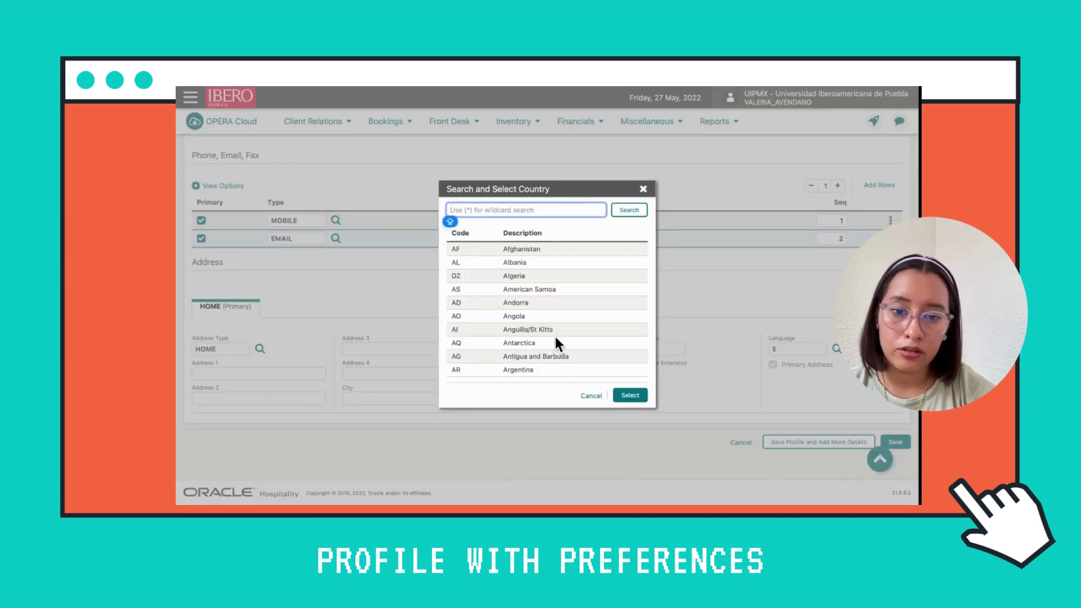
scroll(555, 338, "down", 3)
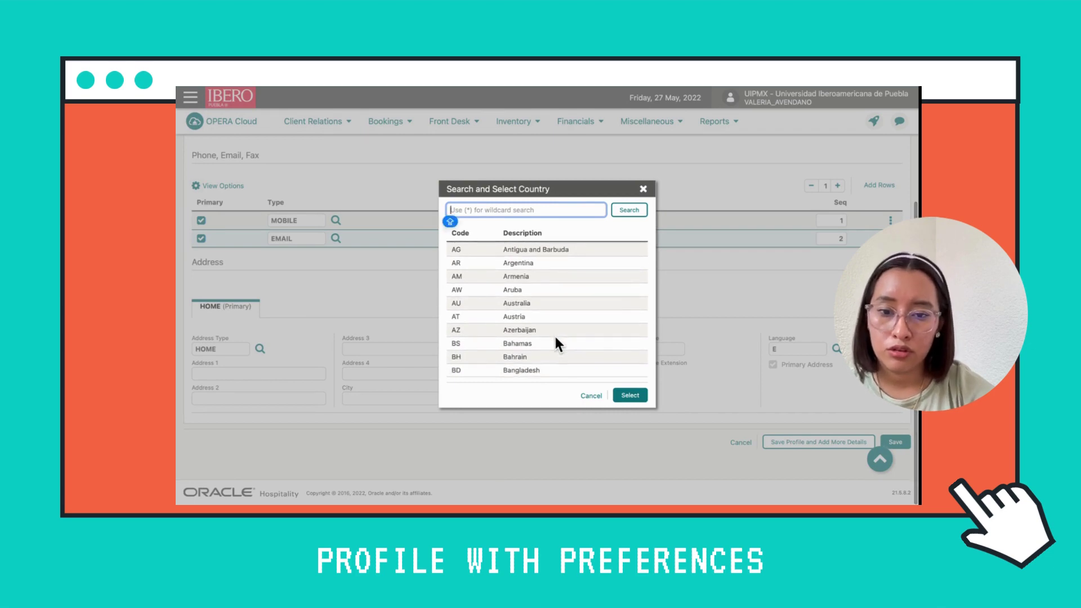
scroll(554, 333, "up", 3)
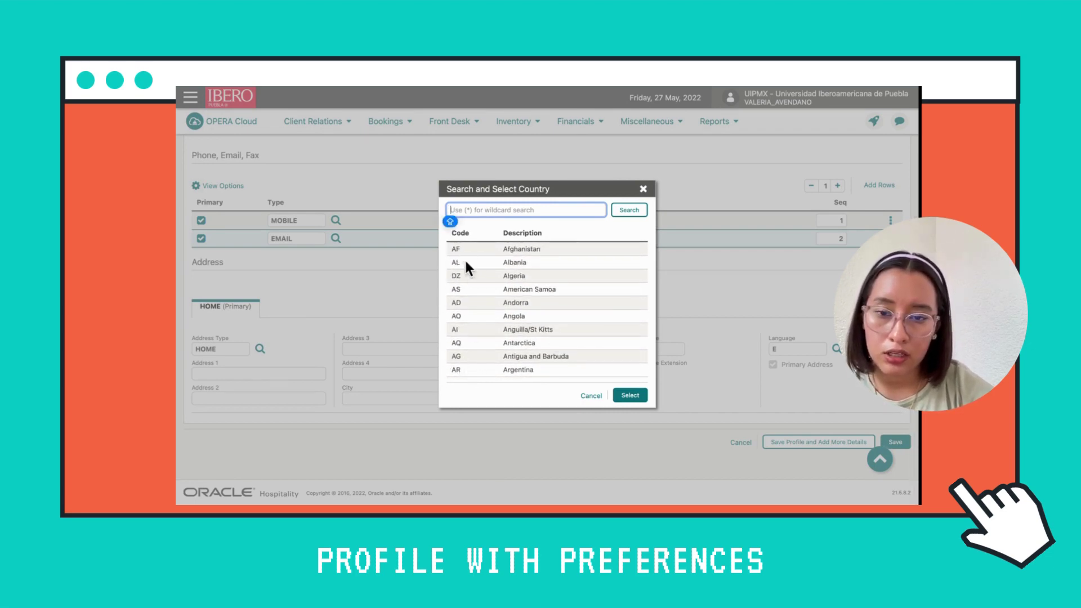
type("MEXICO")
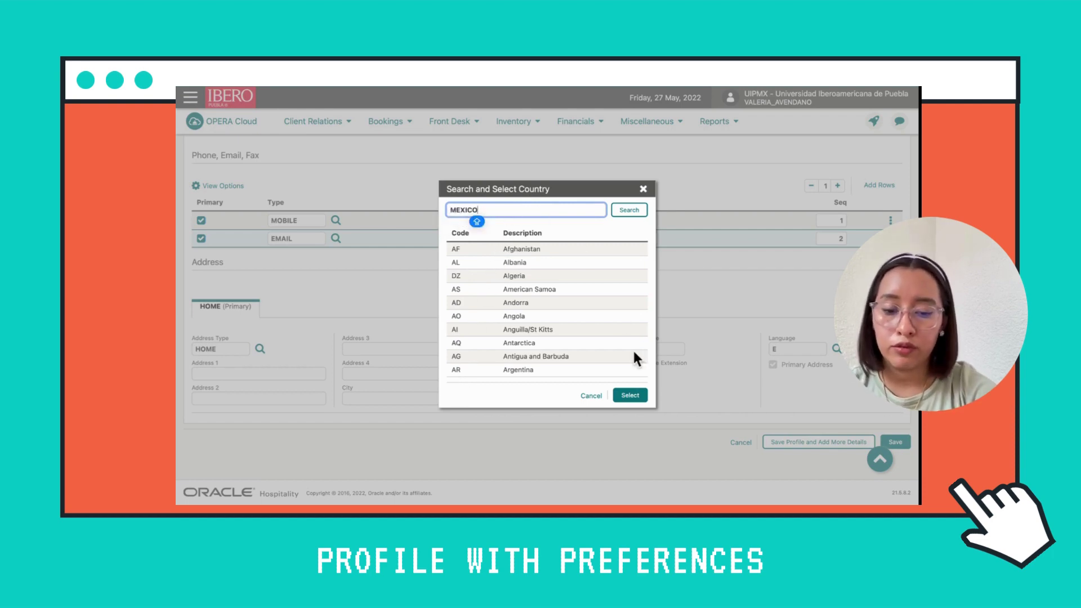
left_click(628, 213)
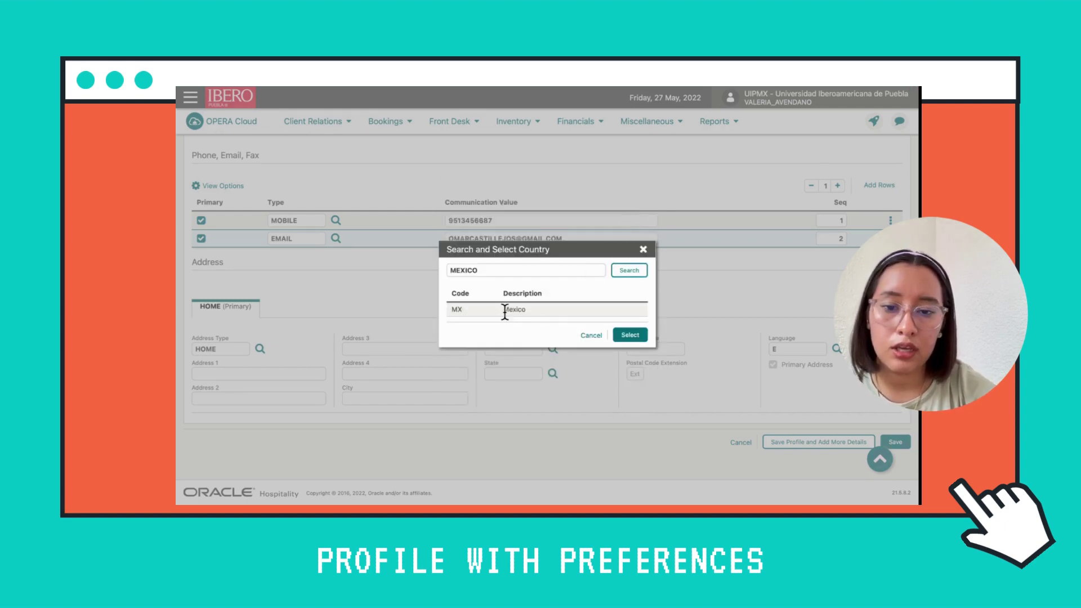
left_click(542, 311)
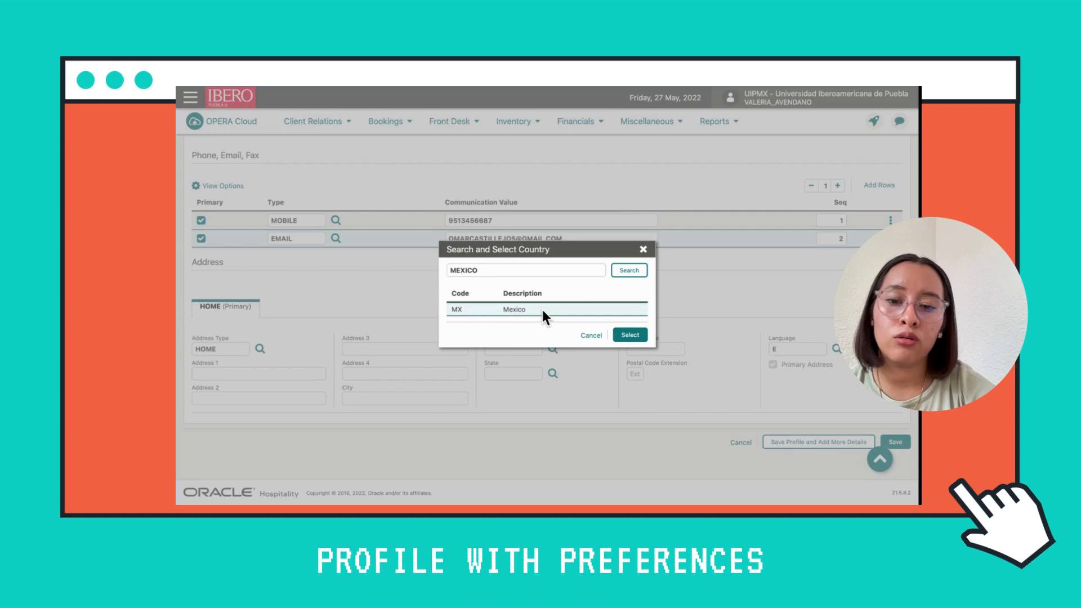
left_click(637, 338)
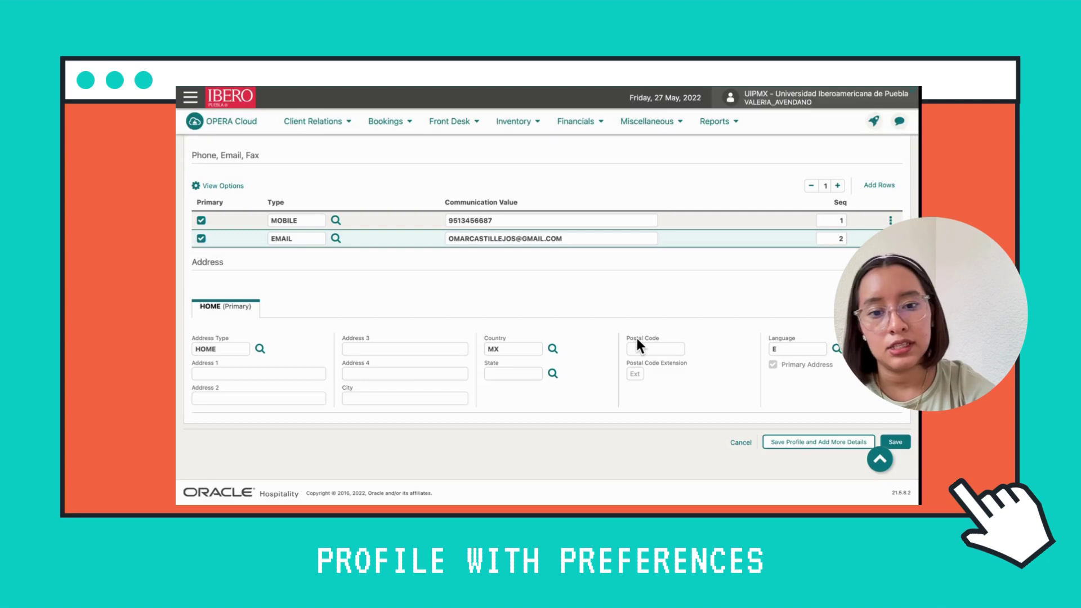
Type the home address city and delete the accidental doubled final Z
left_click(403, 399)
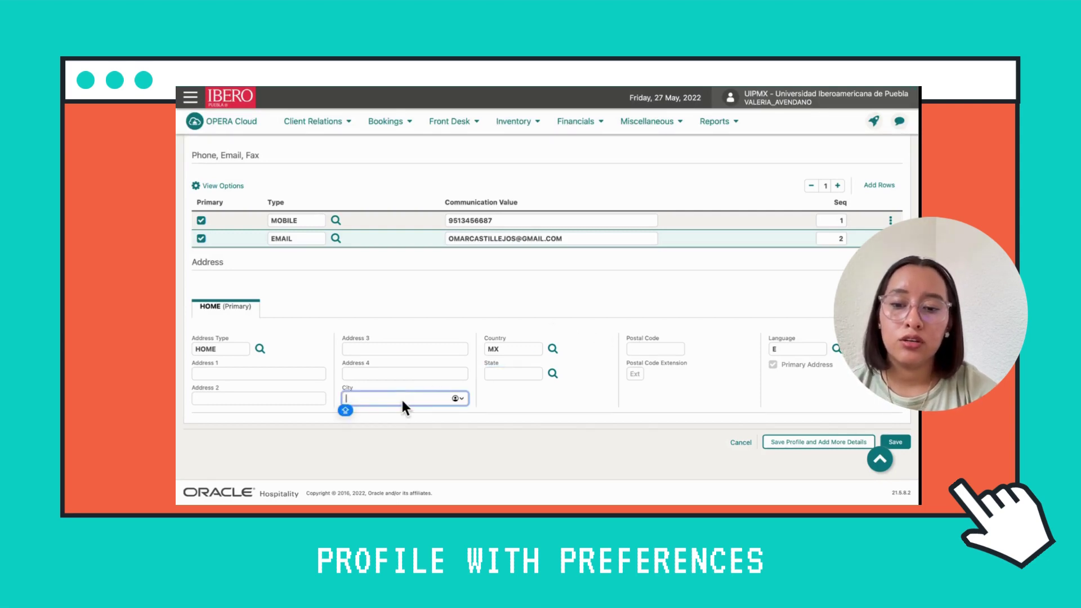
type("OAXACA DE J")
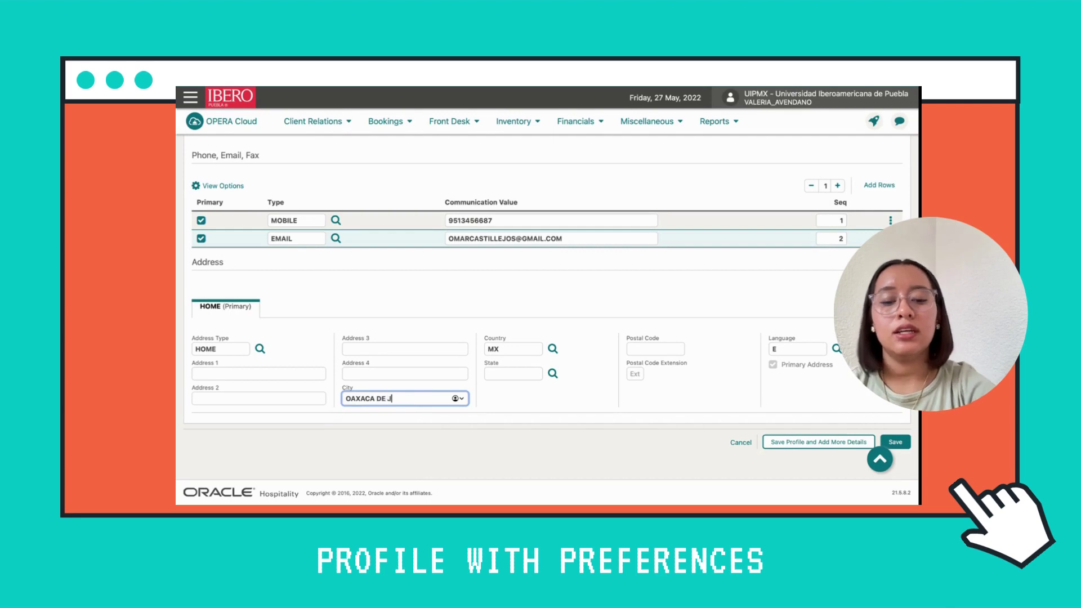
type("UAREZZ")
key("BackSpace")
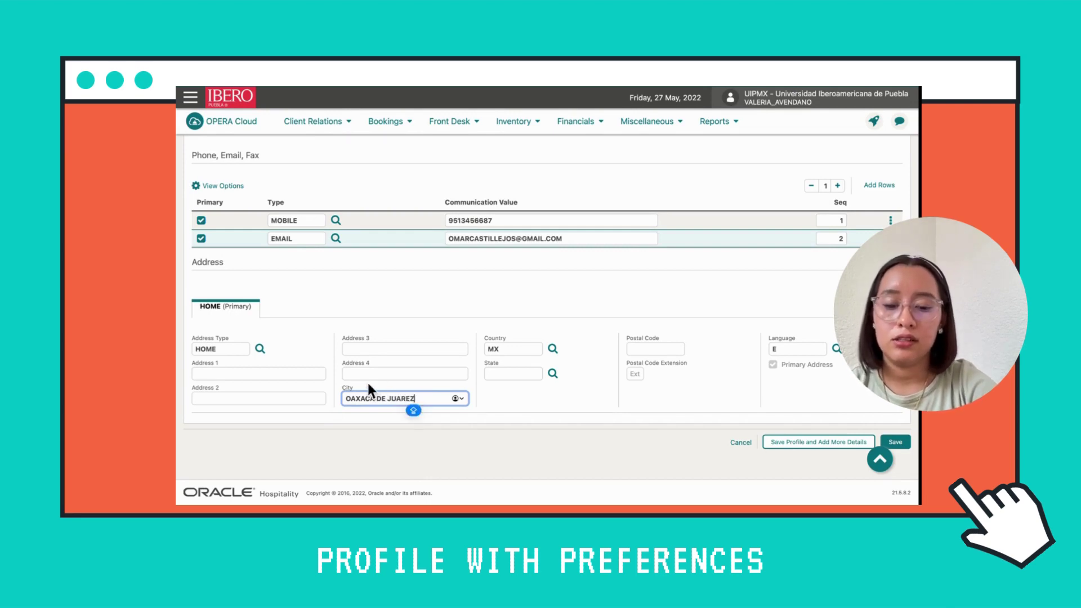
left_click_drag(423, 399, 396, 397)
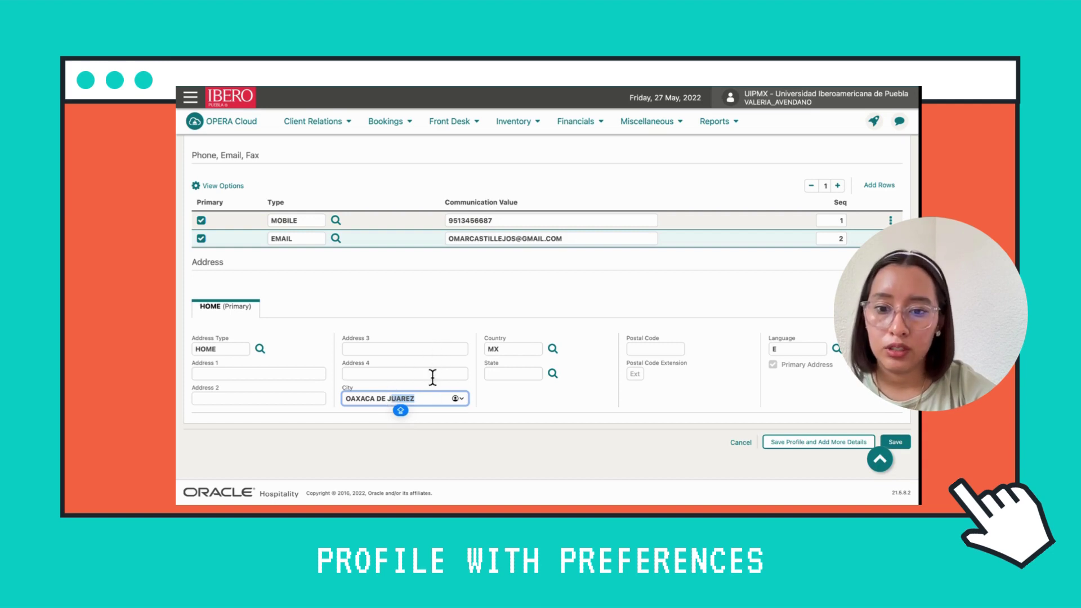
left_click(435, 419)
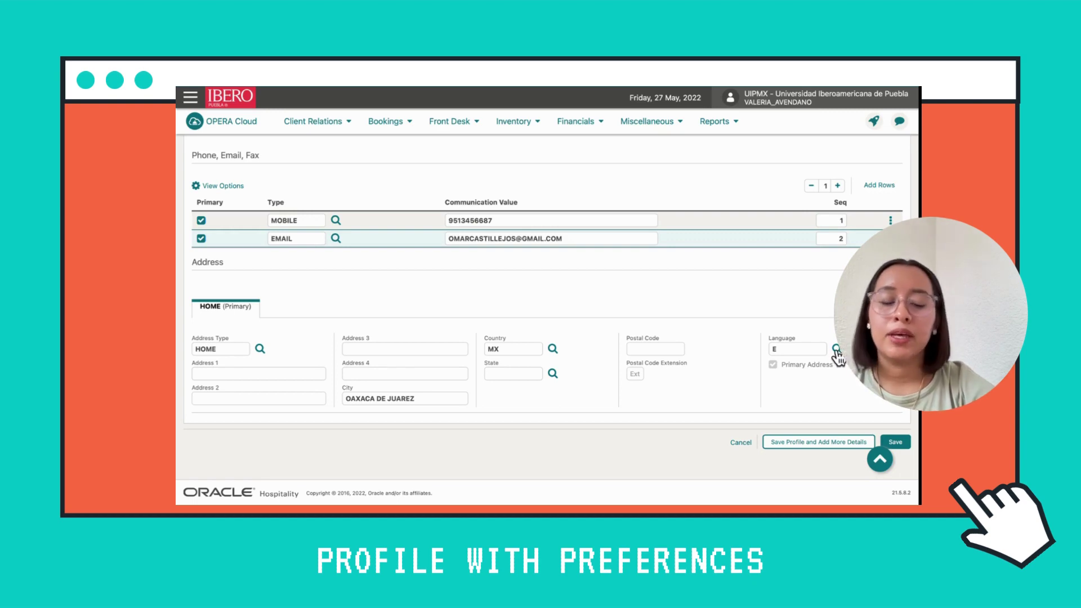
Change the home address language from E to ES (Español)
left_click(837, 350)
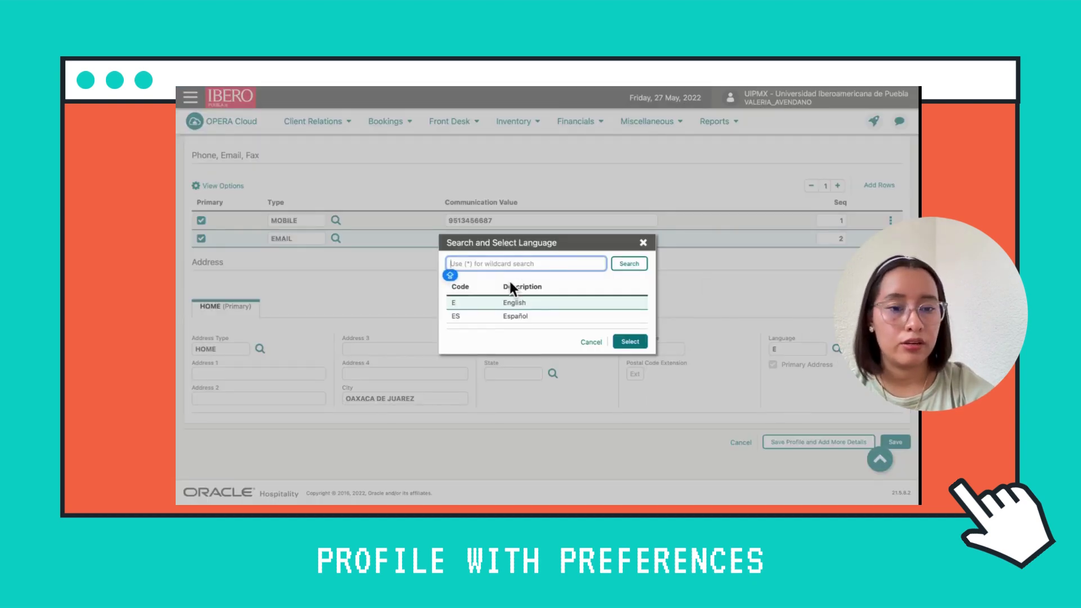
left_click(532, 317)
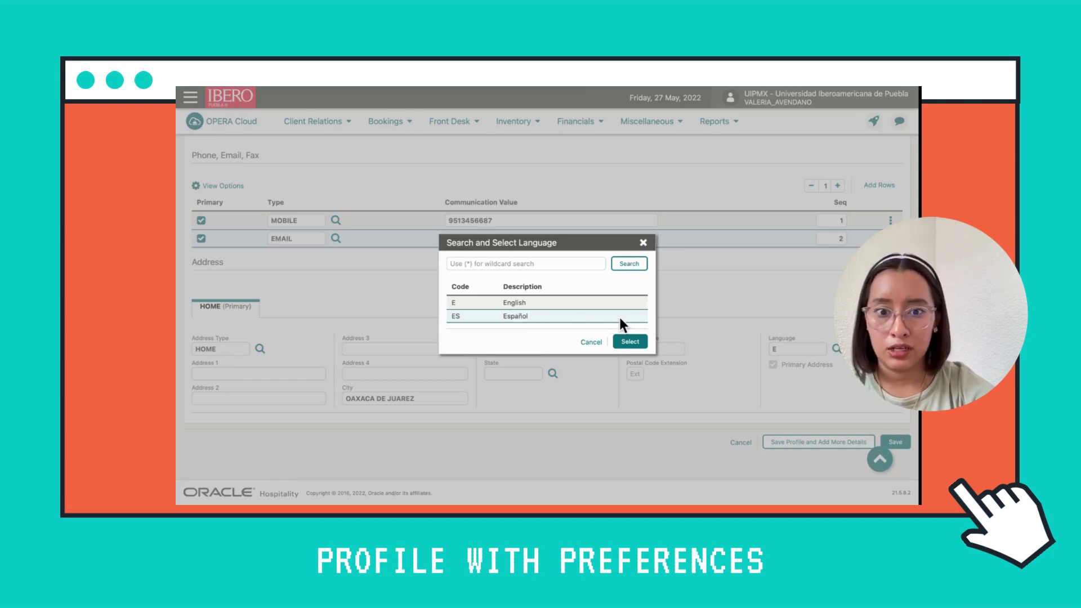
left_click(630, 345)
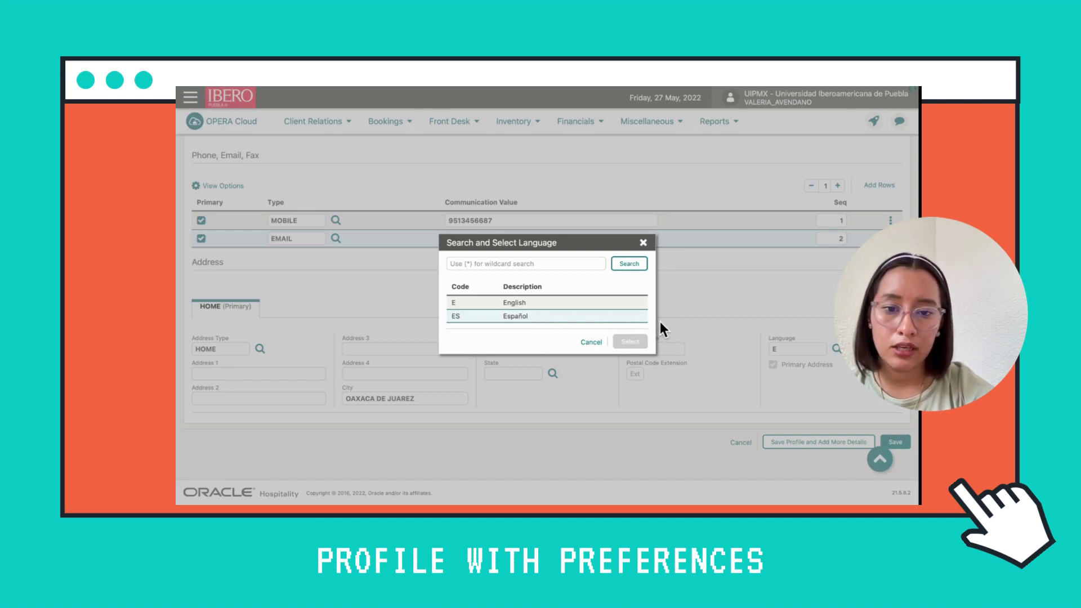
scroll(665, 300, "up", 3)
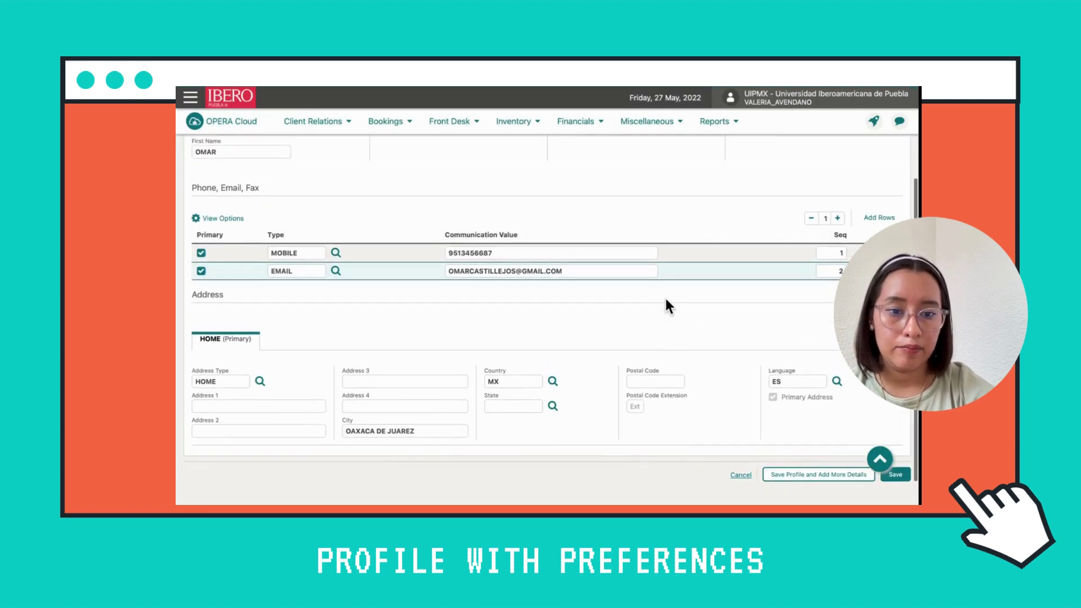
scroll(666, 304, "up", 1)
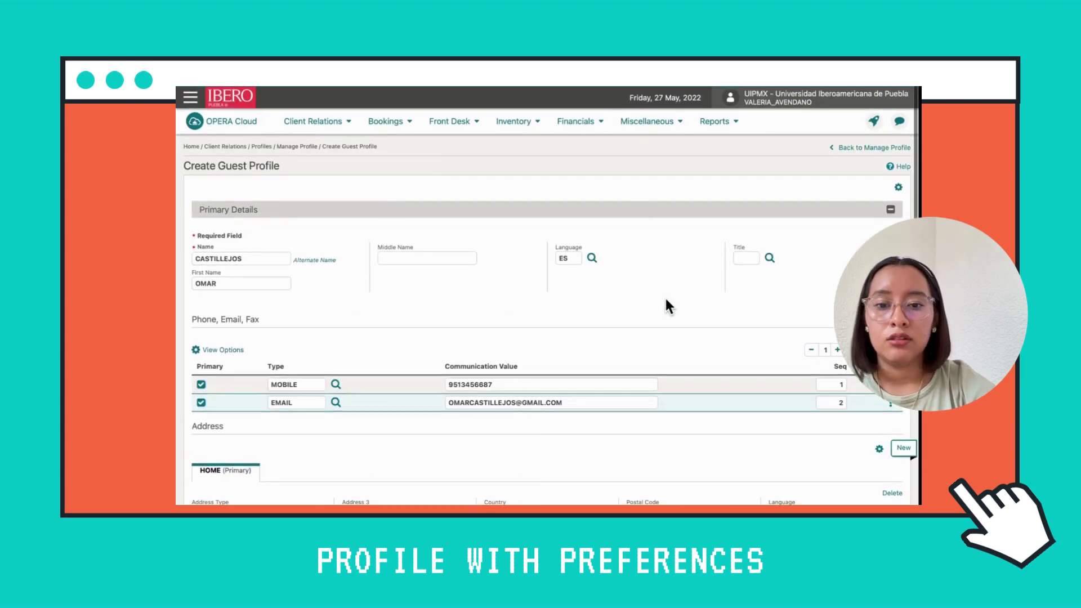
scroll(666, 300, "down", 4)
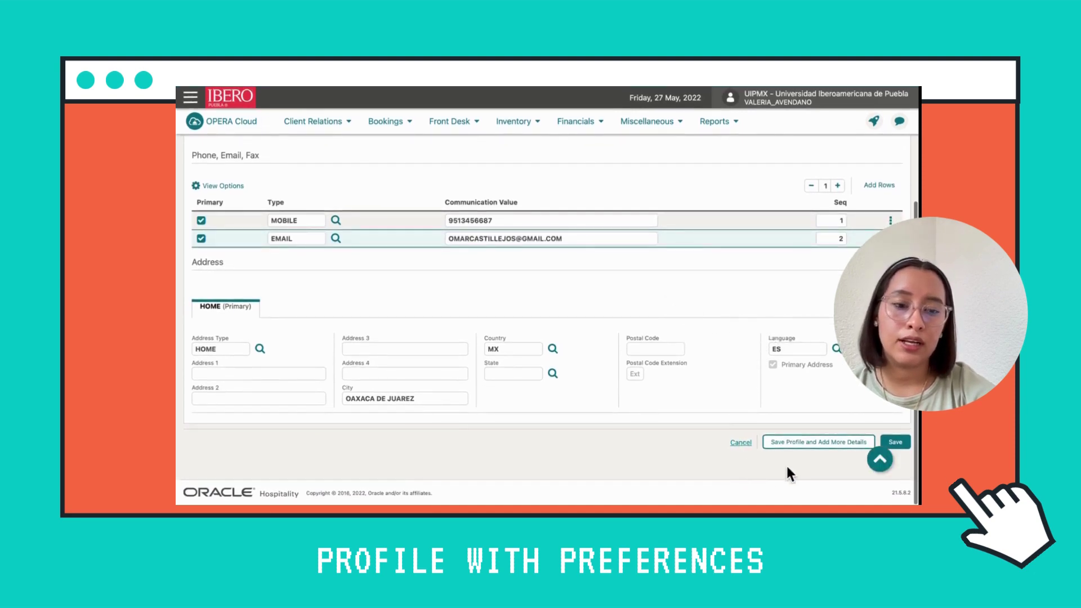
Save the guest profile with Save Profile and Add More Details
left_click(815, 443)
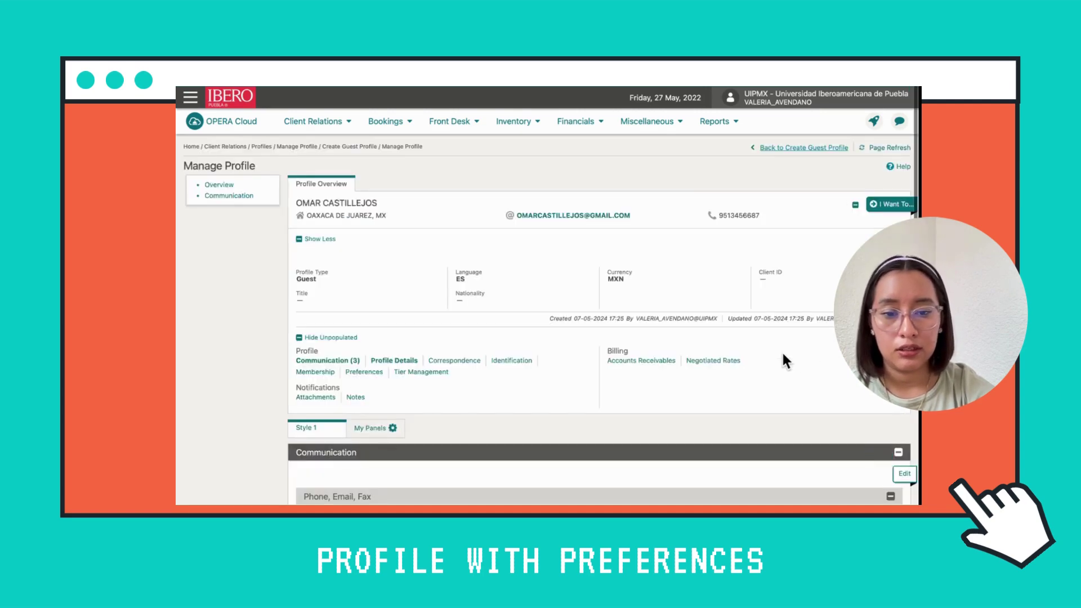
scroll(641, 254, "down", 4)
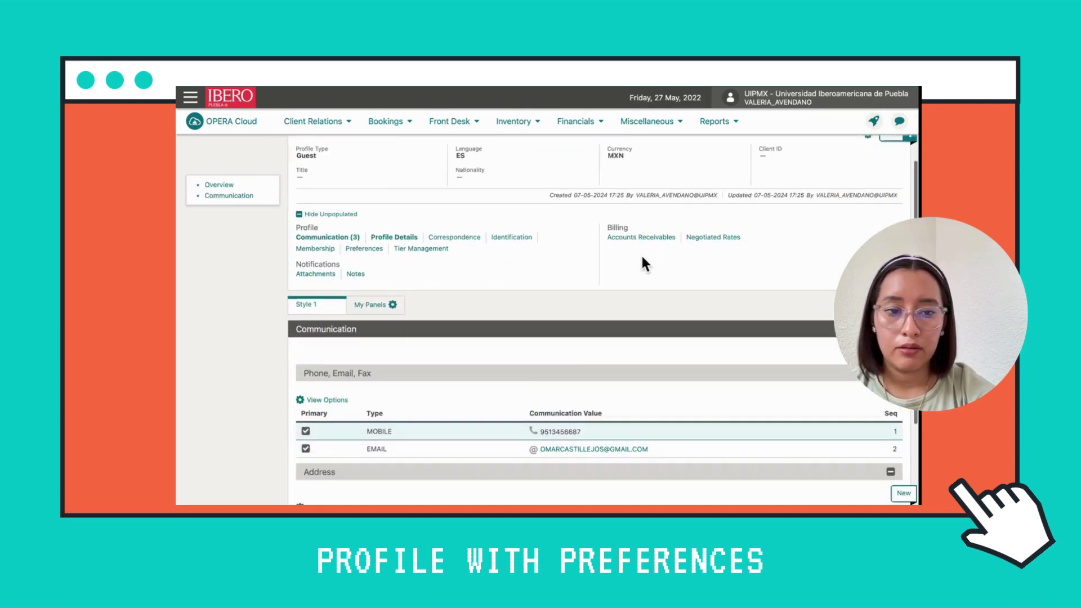
scroll(642, 256, "down", 2)
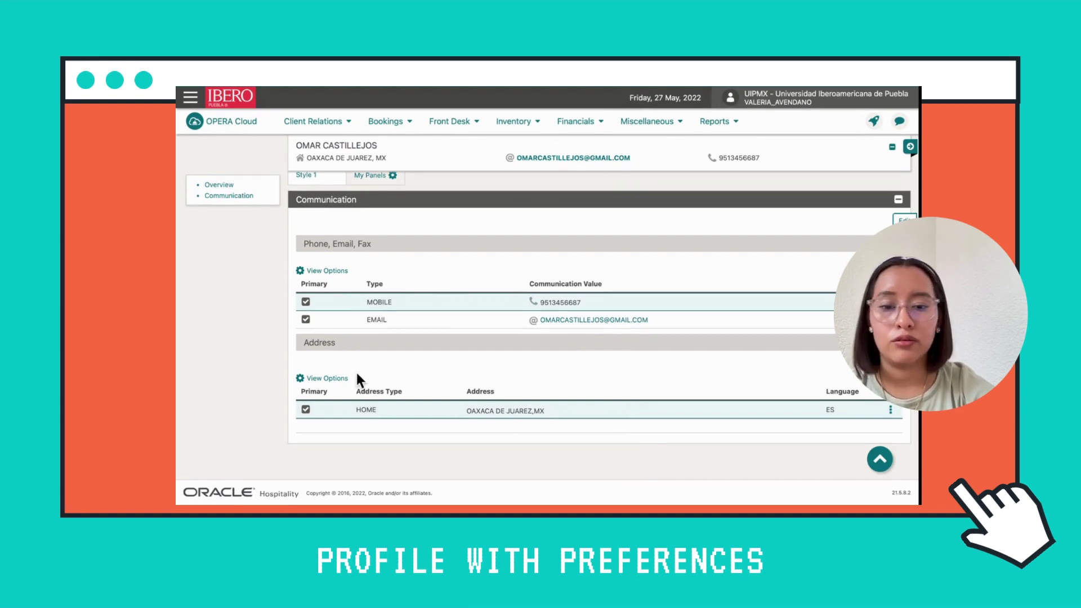
left_click_drag(368, 343, 296, 342)
left_click_drag(387, 197, 295, 199)
left_click(420, 228)
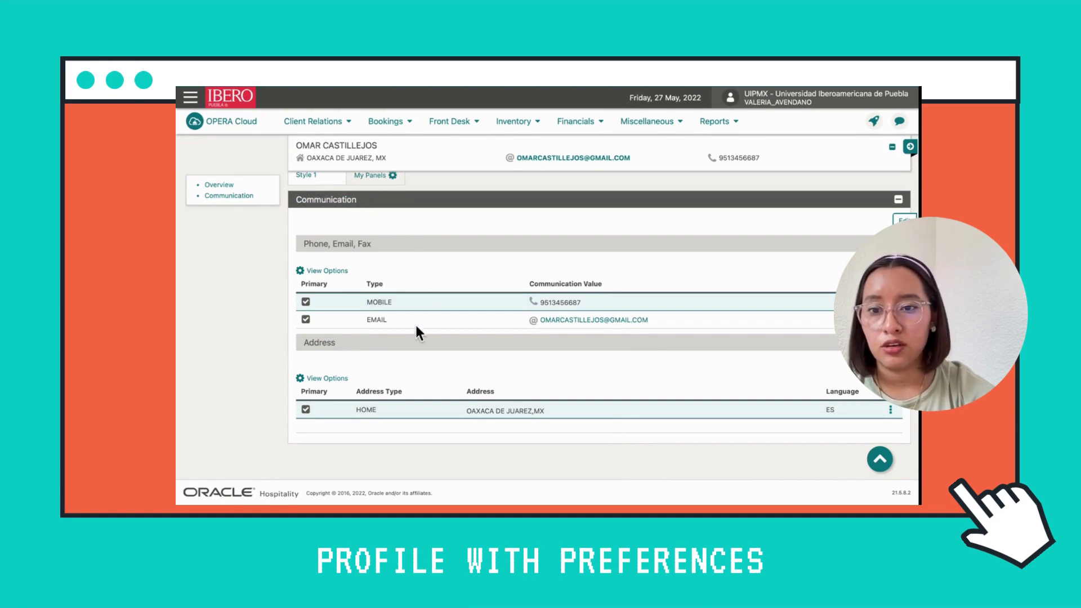
Review the saved profile's overview and go to its Preferences
scroll(789, 299, "up", 3)
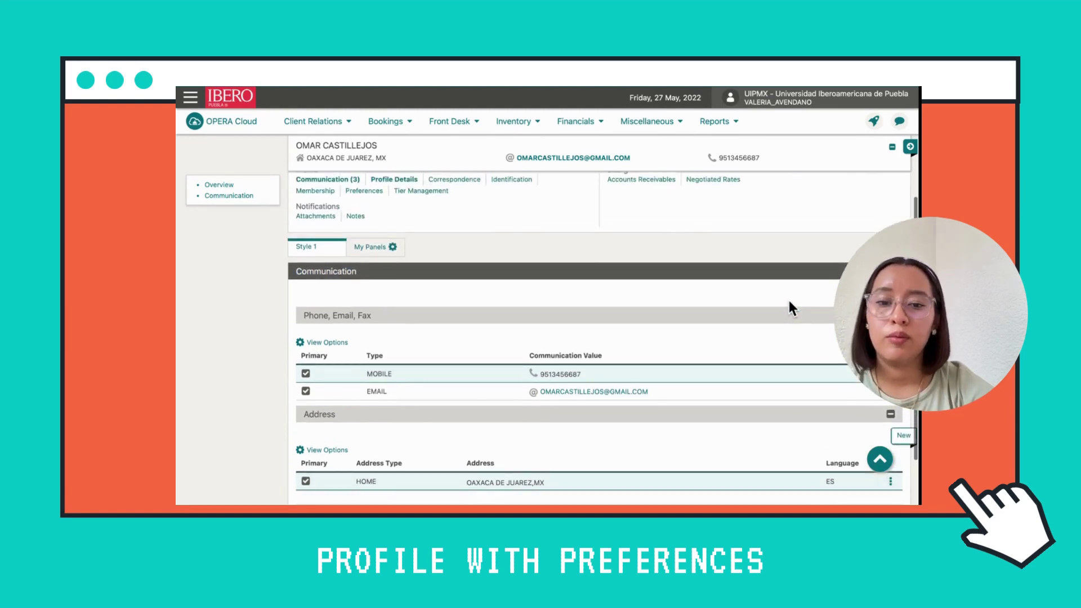
scroll(789, 309, "up", 2)
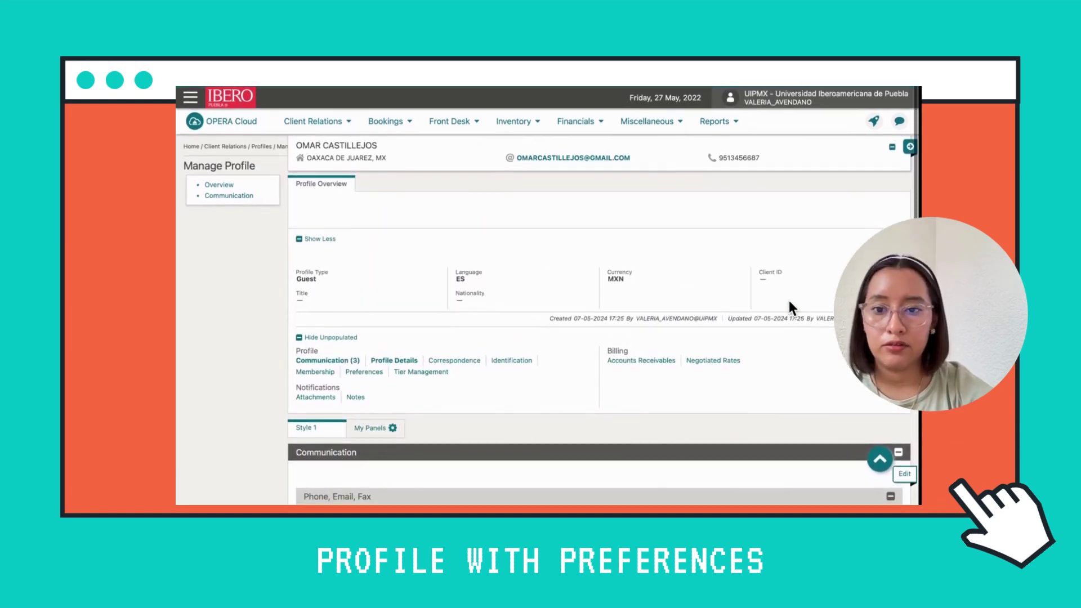
scroll(475, 337, "down", 1)
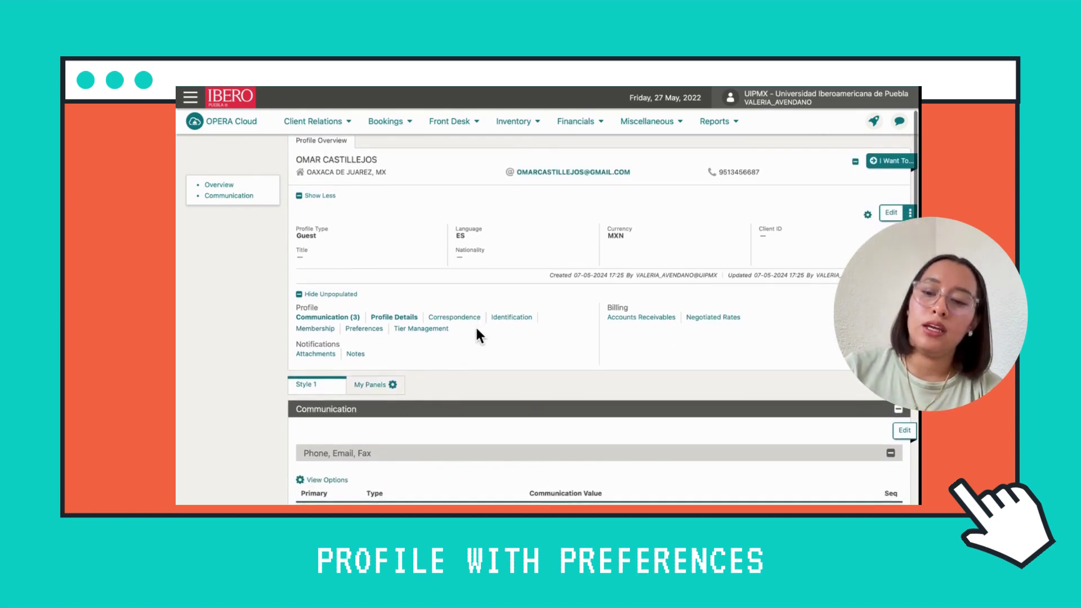
scroll(442, 187, "up", 1)
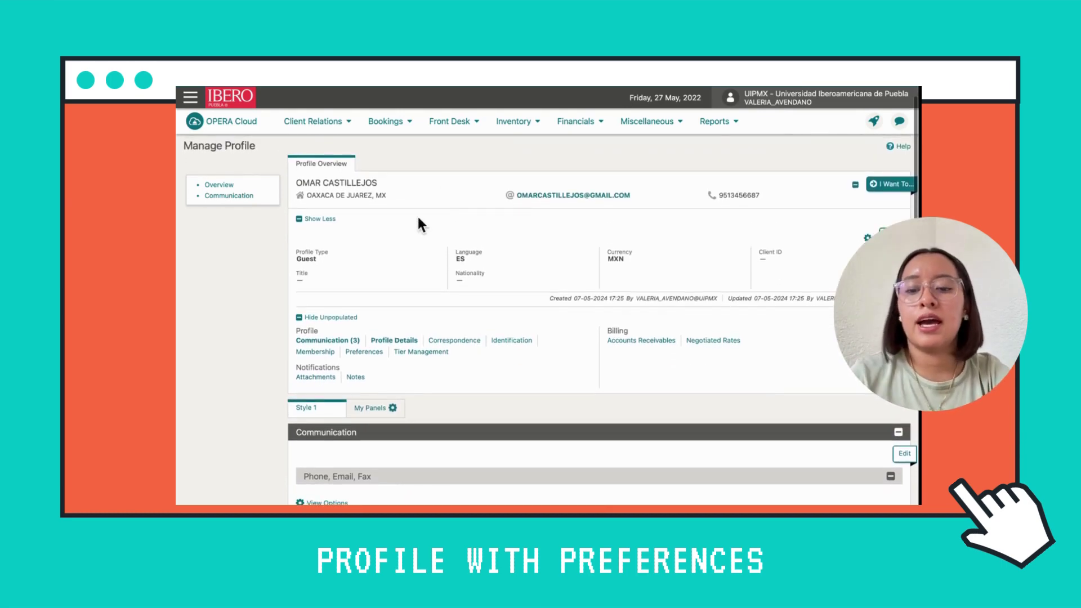
left_click_drag(319, 335, 299, 332)
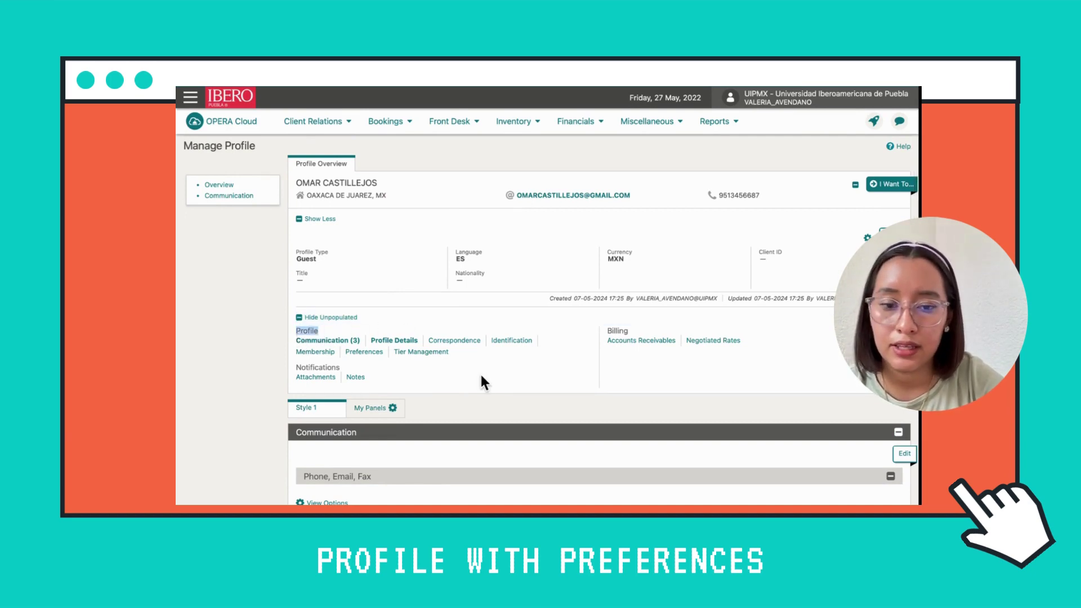
left_click(375, 353)
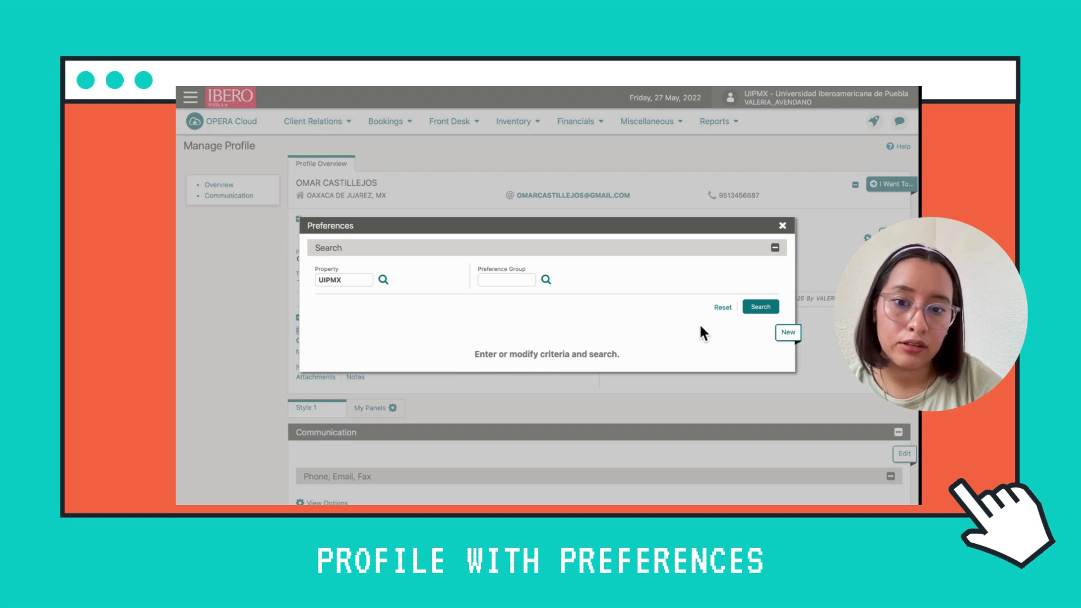
Add a preference: move FAB Food/Beverage from the INTERESTS group into Selected
left_click(788, 332)
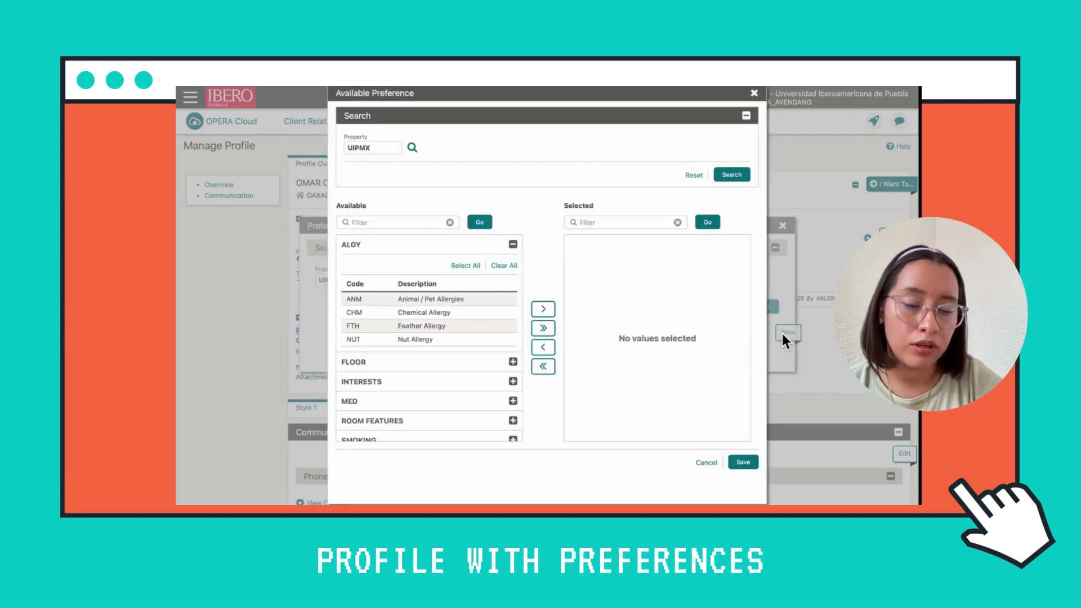
scroll(459, 352, "down", 2)
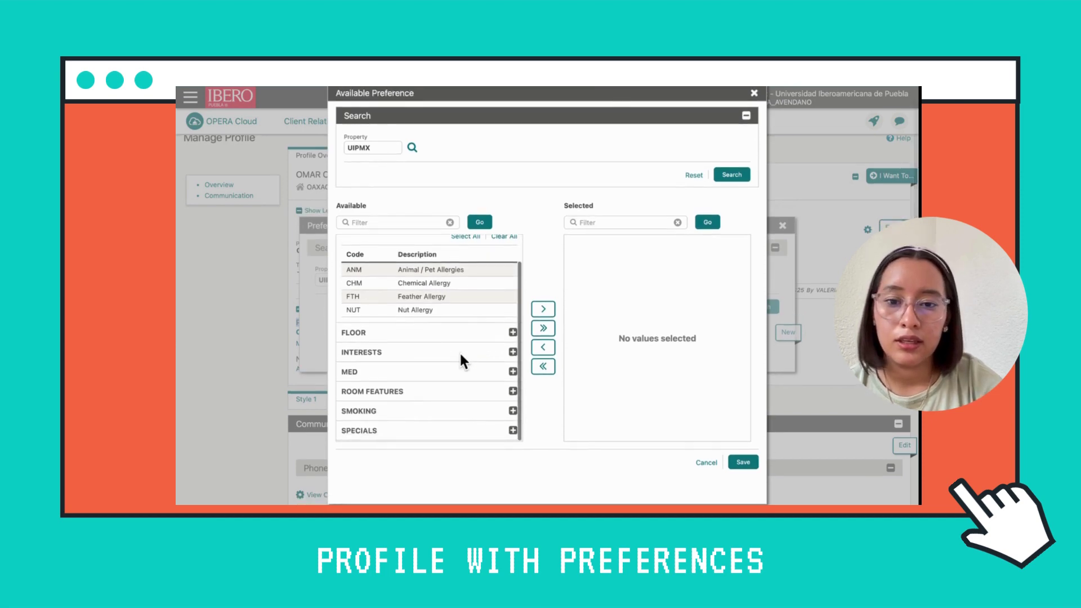
scroll(459, 350, "up", 2)
scroll(459, 350, "down", 2)
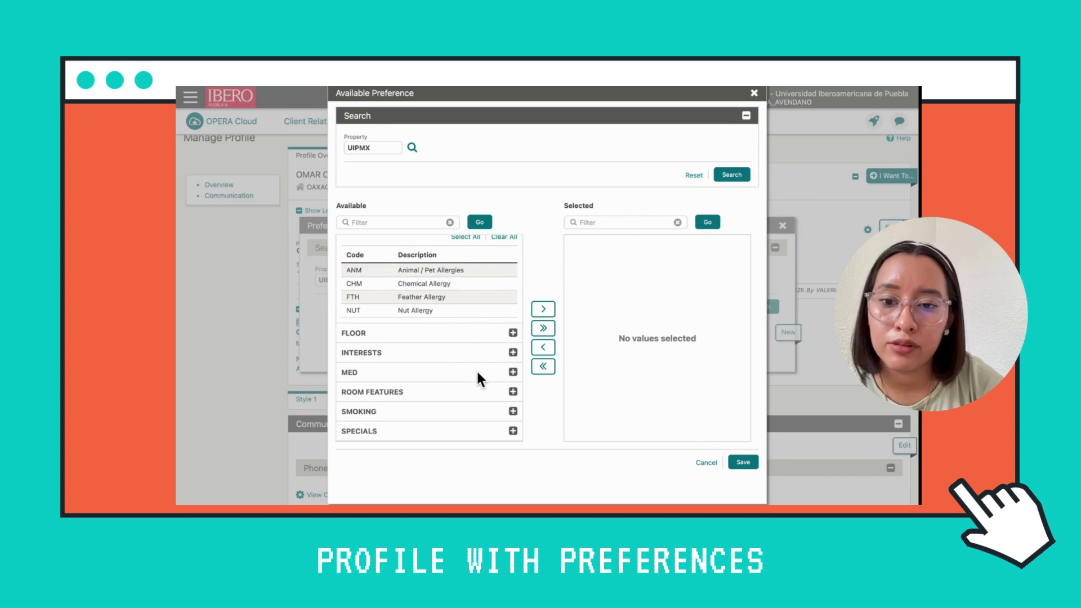
scroll(477, 378, "down", 1)
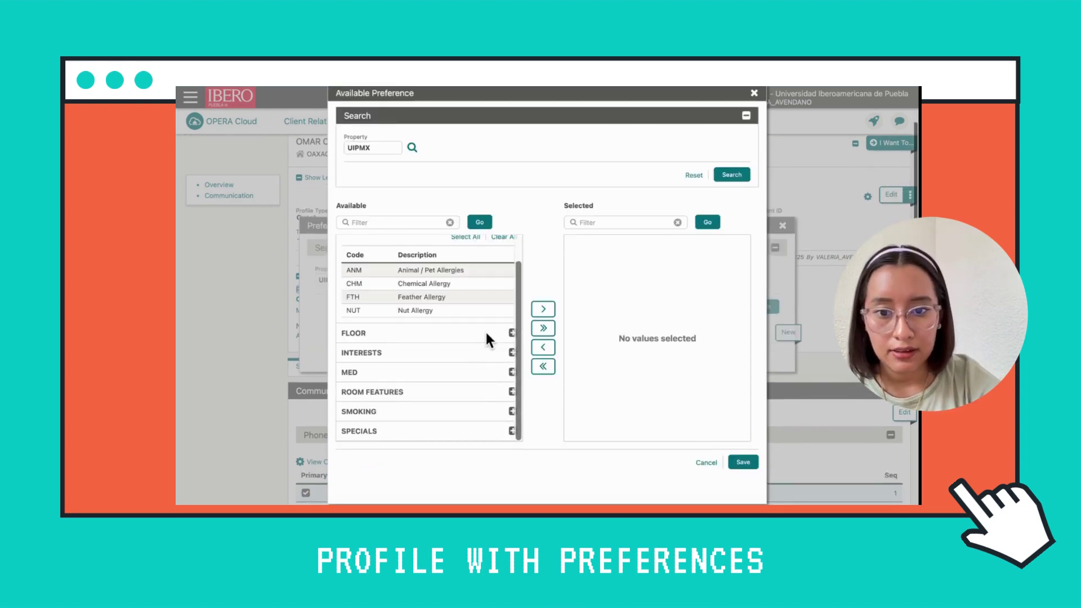
scroll(465, 384, "down", 1)
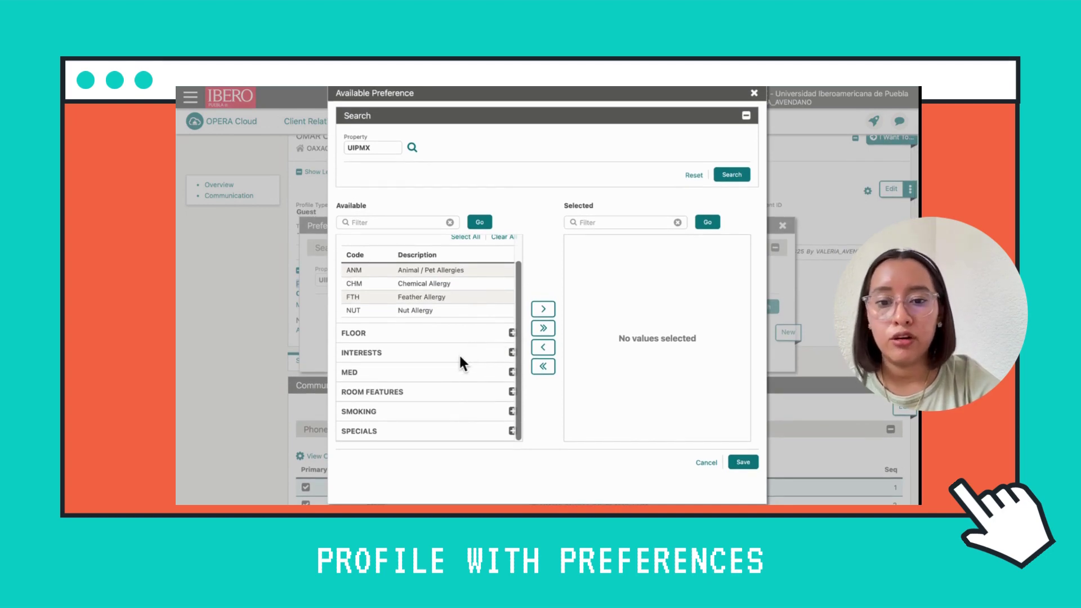
left_click(512, 353)
scroll(457, 398, "down", 3)
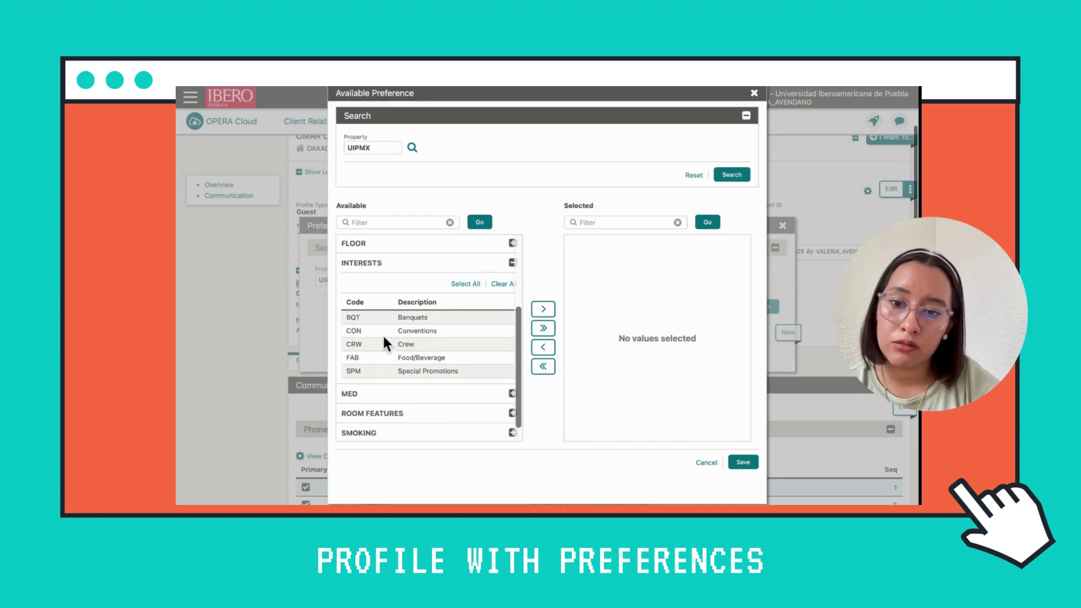
left_click(467, 360)
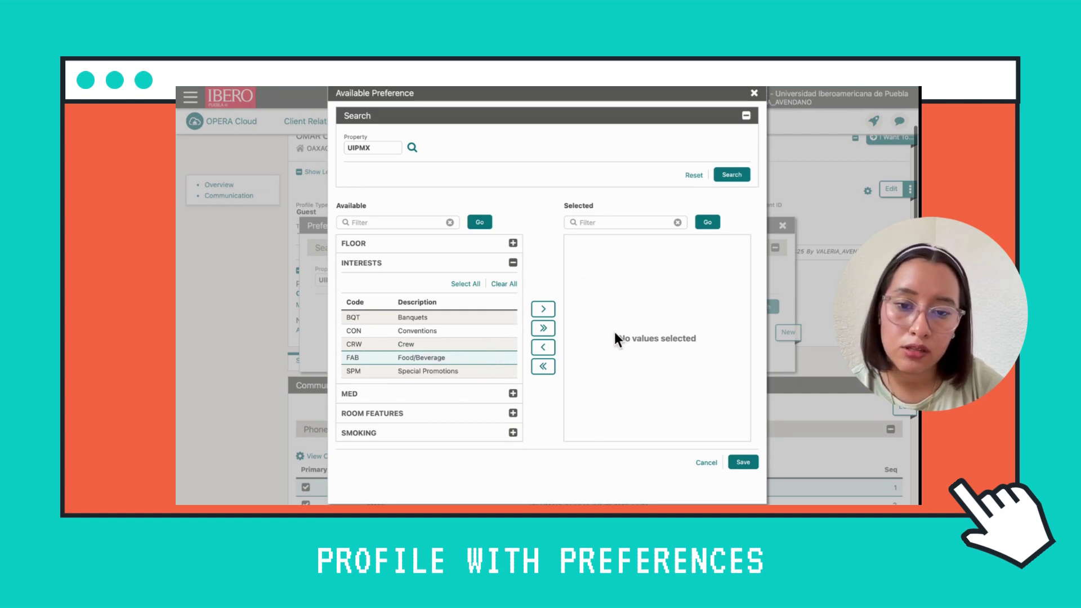
left_click(545, 309)
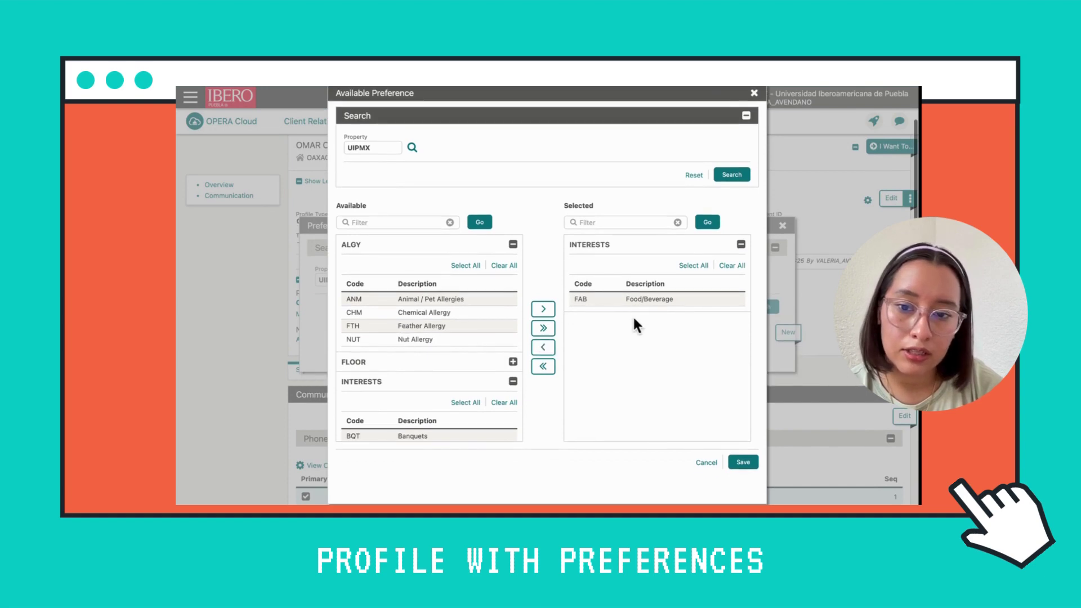
Collapse INTERESTS and pick HEA Hearing Impairment from the MED category
left_click(512, 383)
scroll(445, 386, "down", 1)
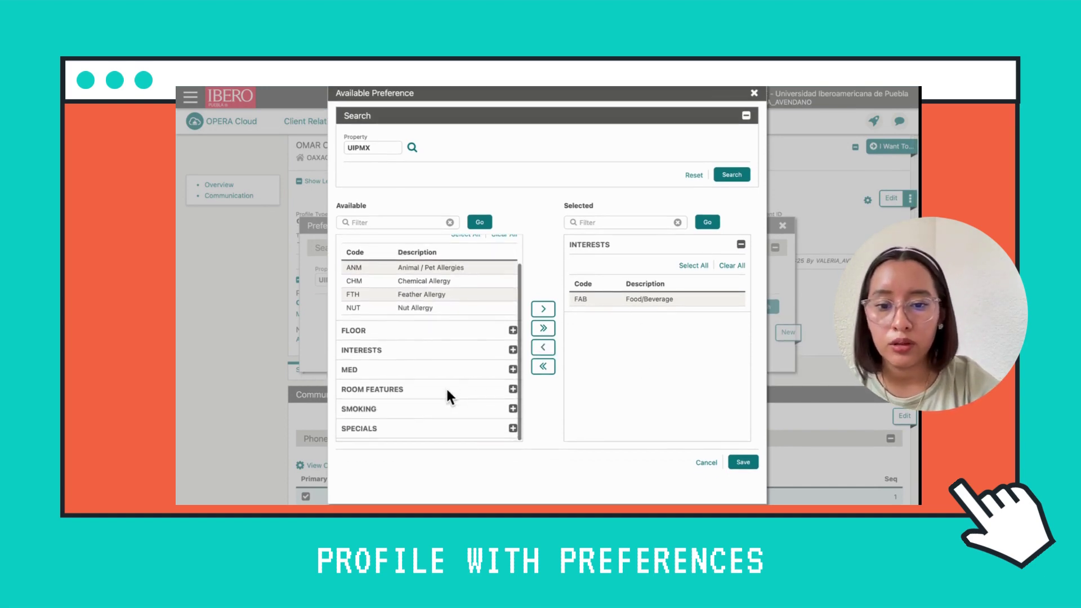
left_click(512, 372)
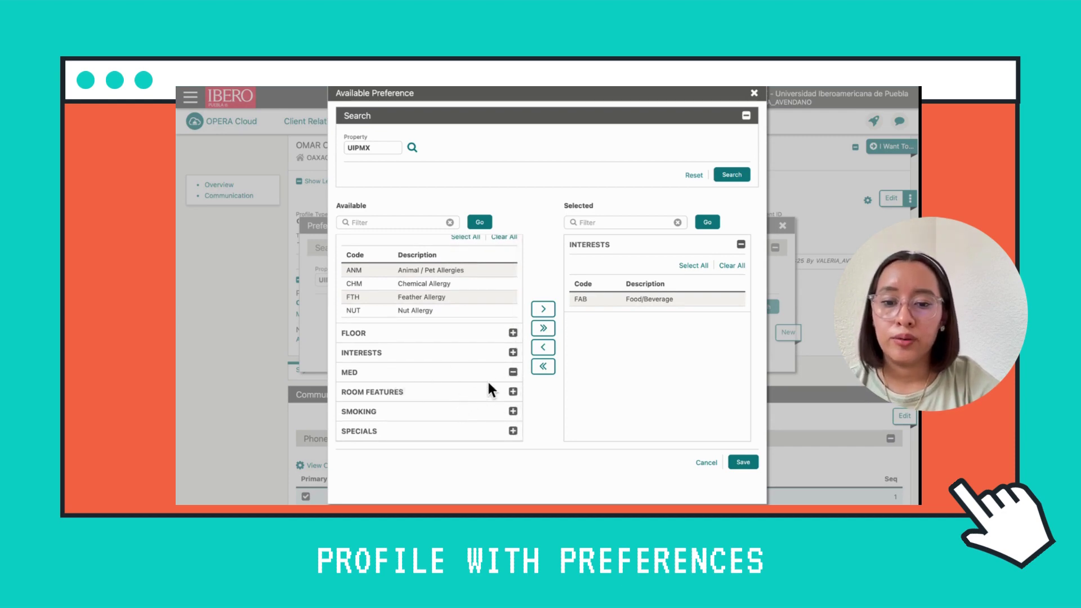
scroll(459, 386, "down", 3)
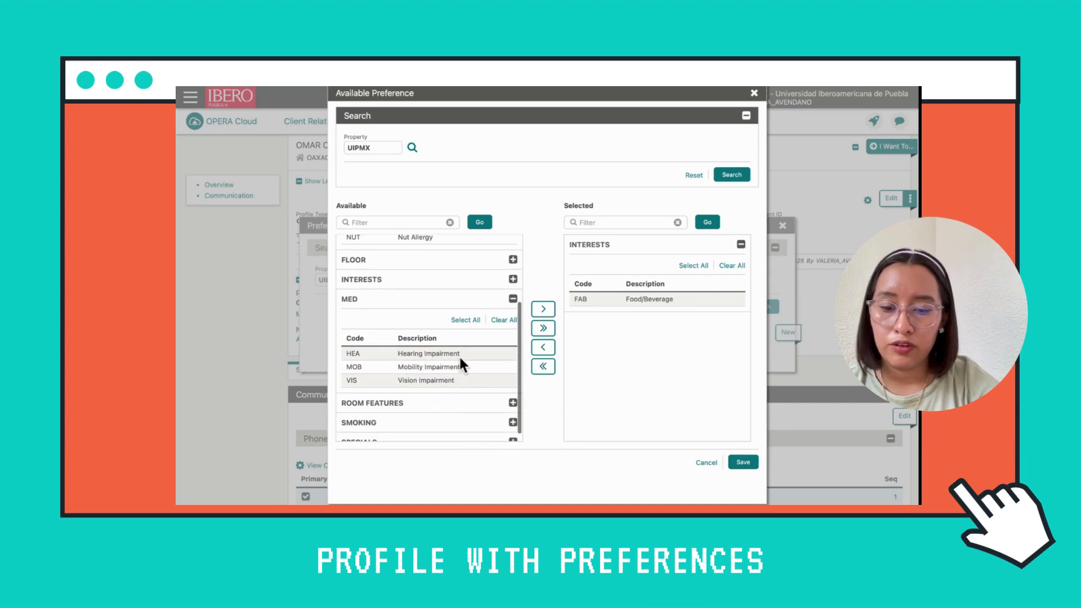
left_click(464, 355)
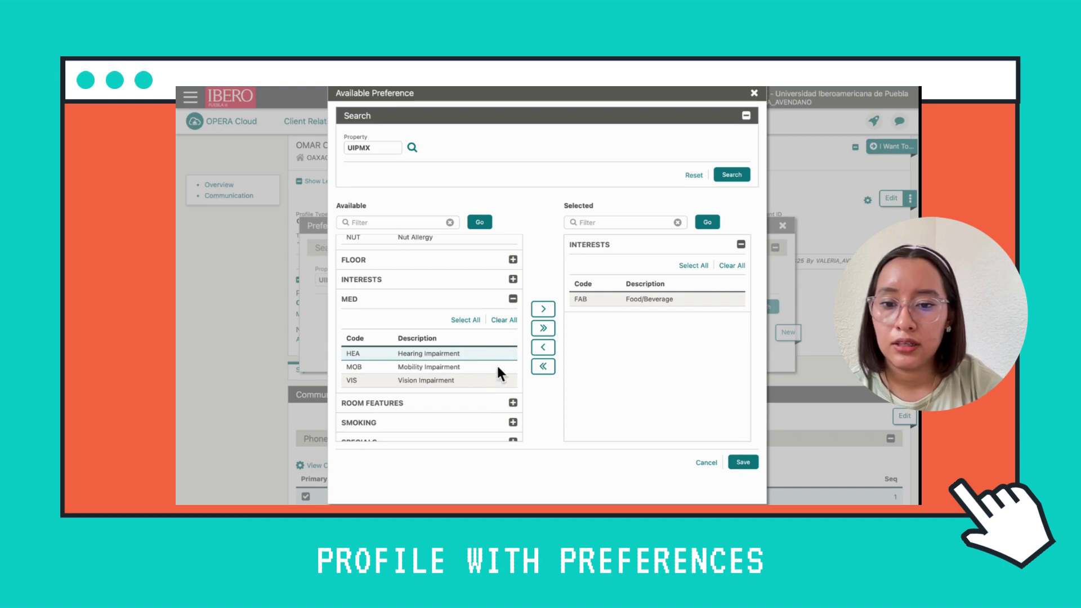
Pick HPW Hypo Allergenic Pillows from SPECIALS and move both picks into Selected
left_click(513, 300)
scroll(471, 381, "down", 1)
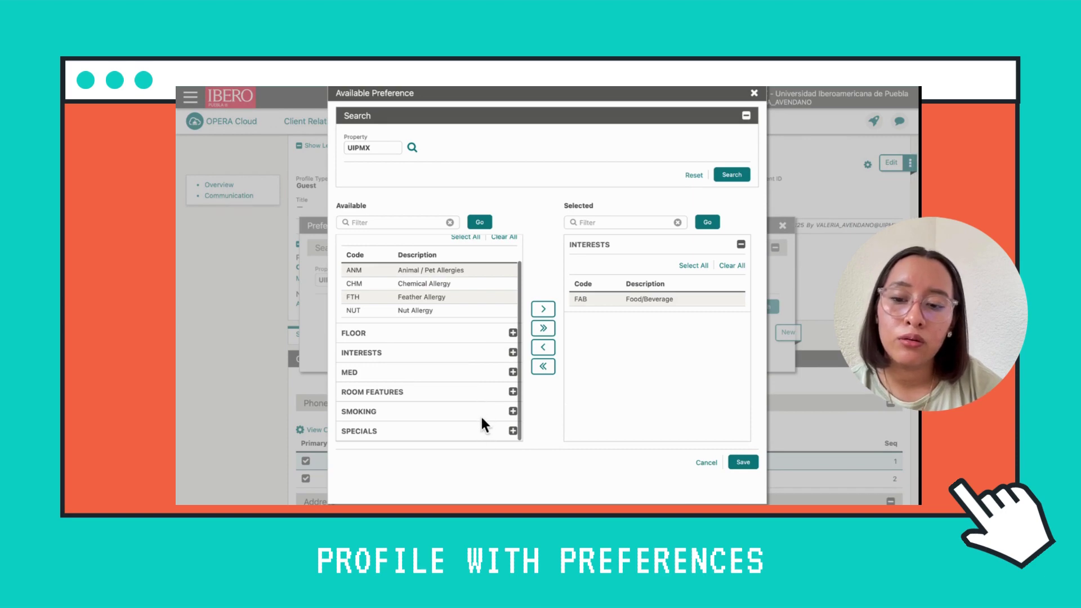
left_click(512, 431)
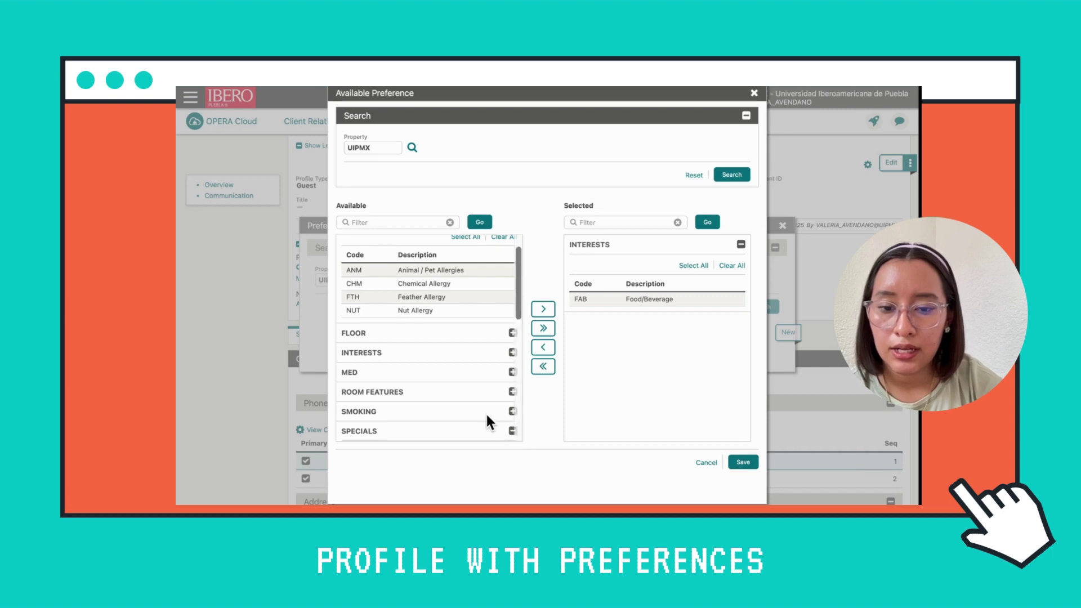
scroll(487, 422, "down", 6)
scroll(487, 419, "down", 4)
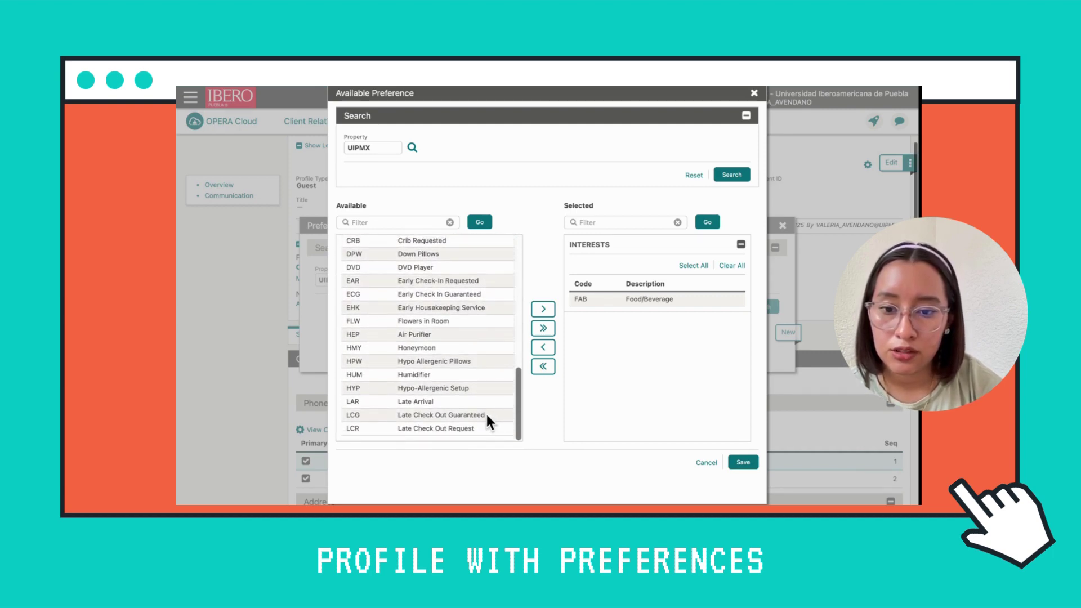
left_click(470, 363)
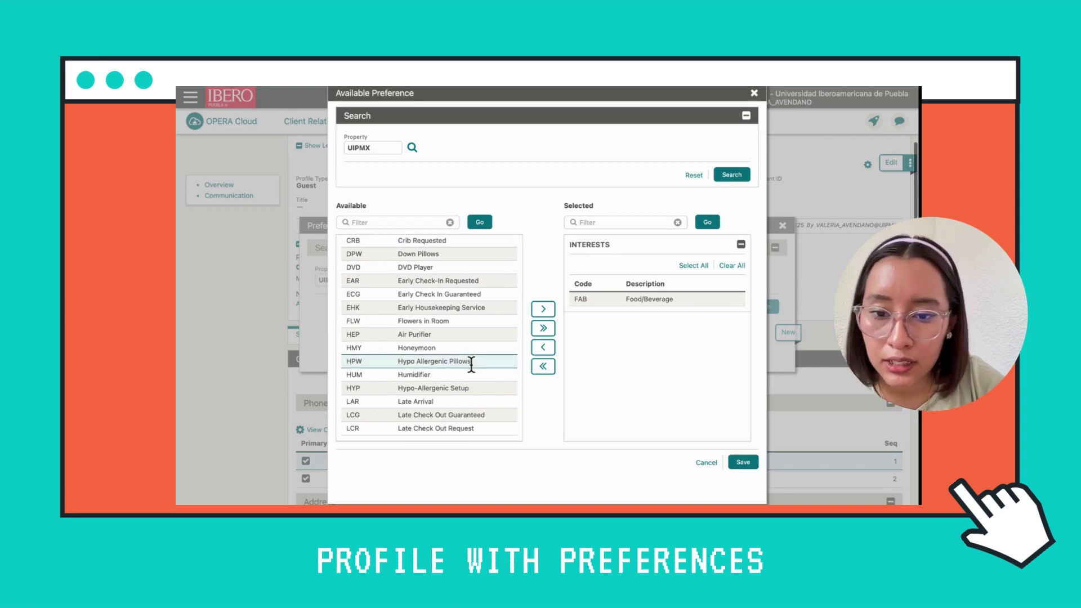
left_click(542, 308)
scroll(632, 400, "down", 1)
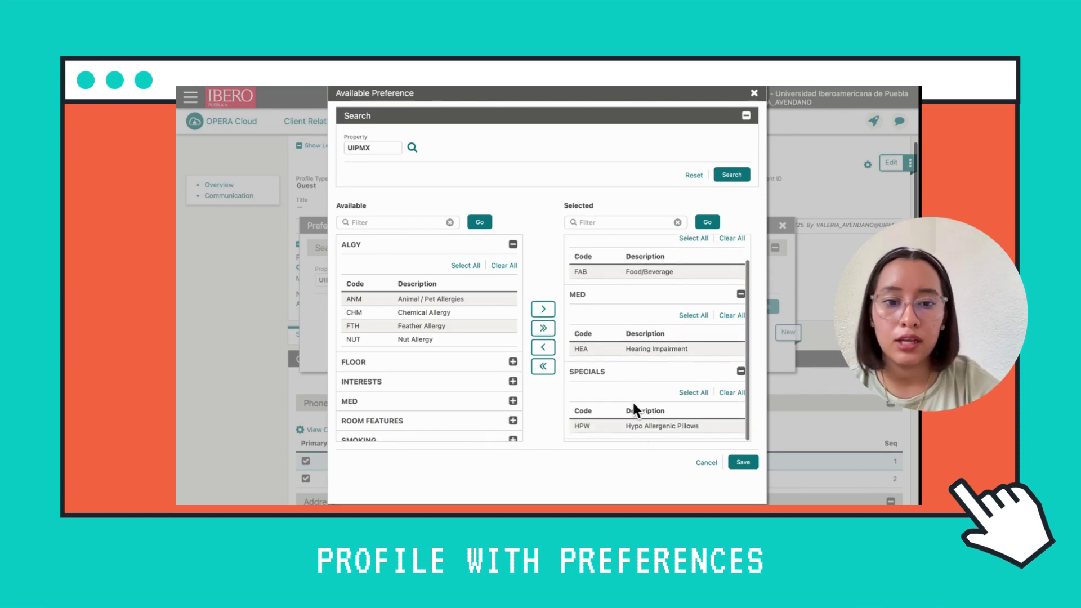
Move HEA Hearing Impairment back out of Selected and collapse the SPECIALS category
left_click(676, 351)
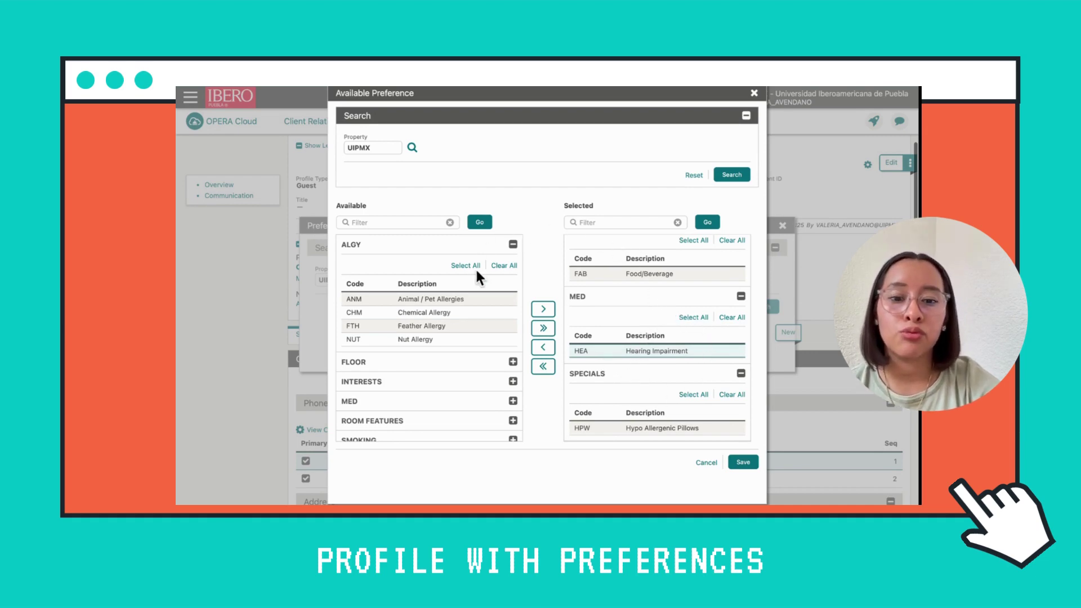
scroll(421, 378, "down", 4)
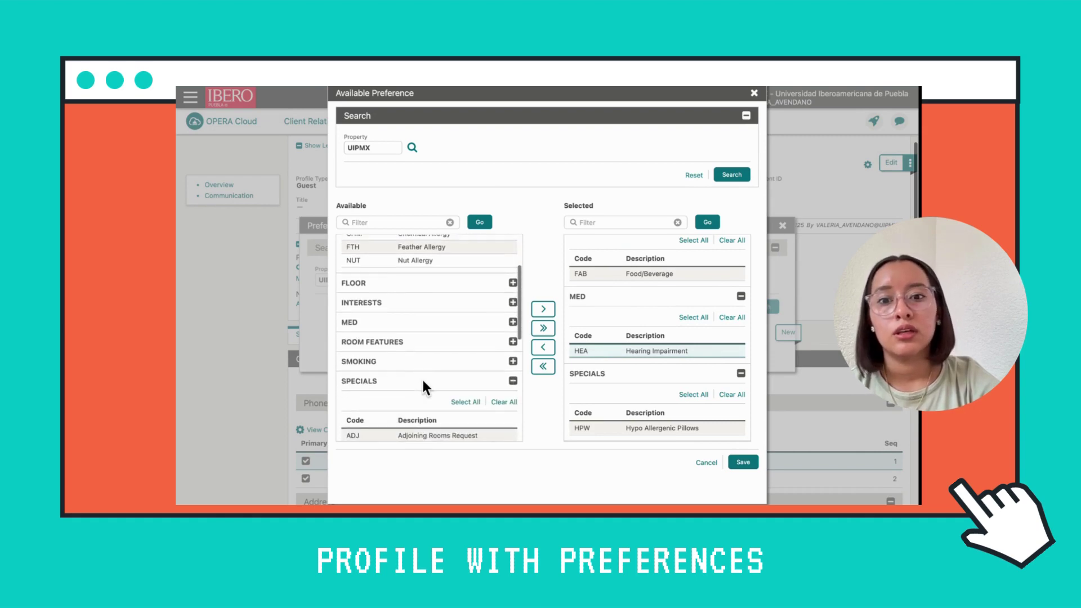
left_click(548, 351)
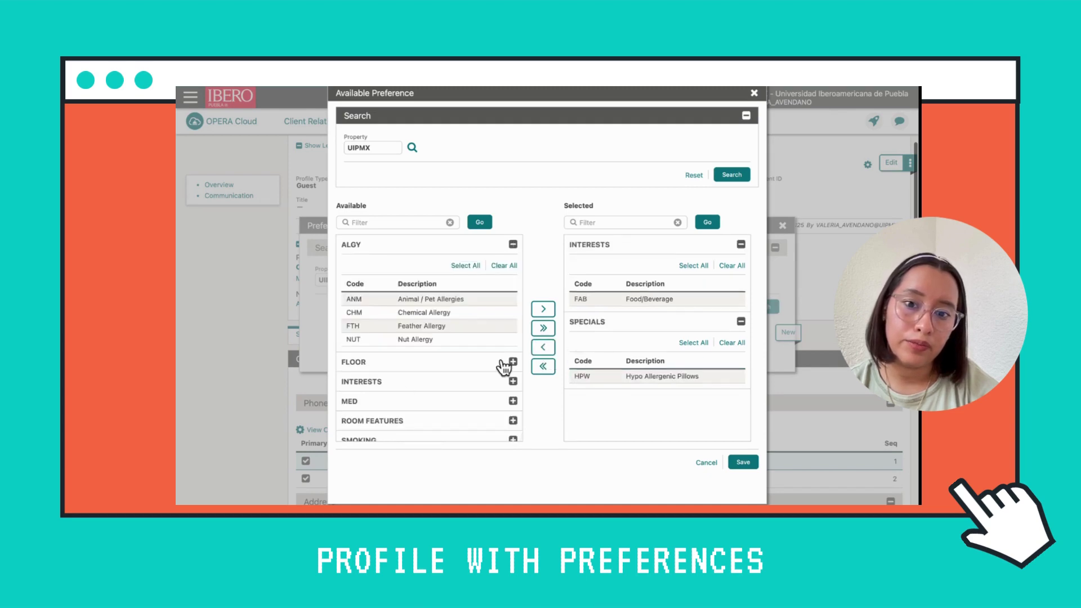
scroll(350, 405, "down", 5)
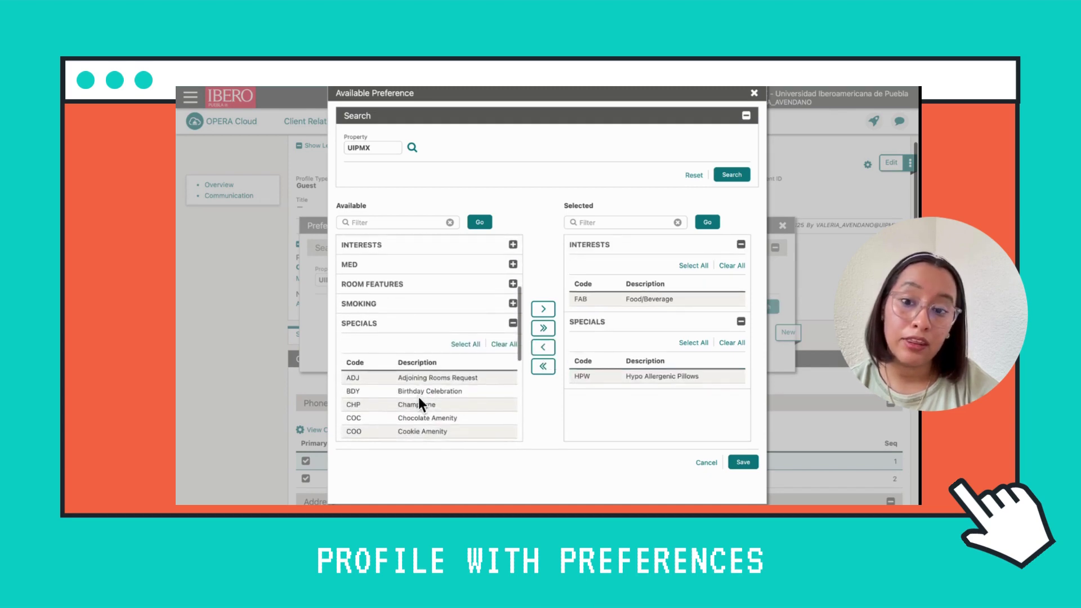
scroll(419, 401, "up", 1)
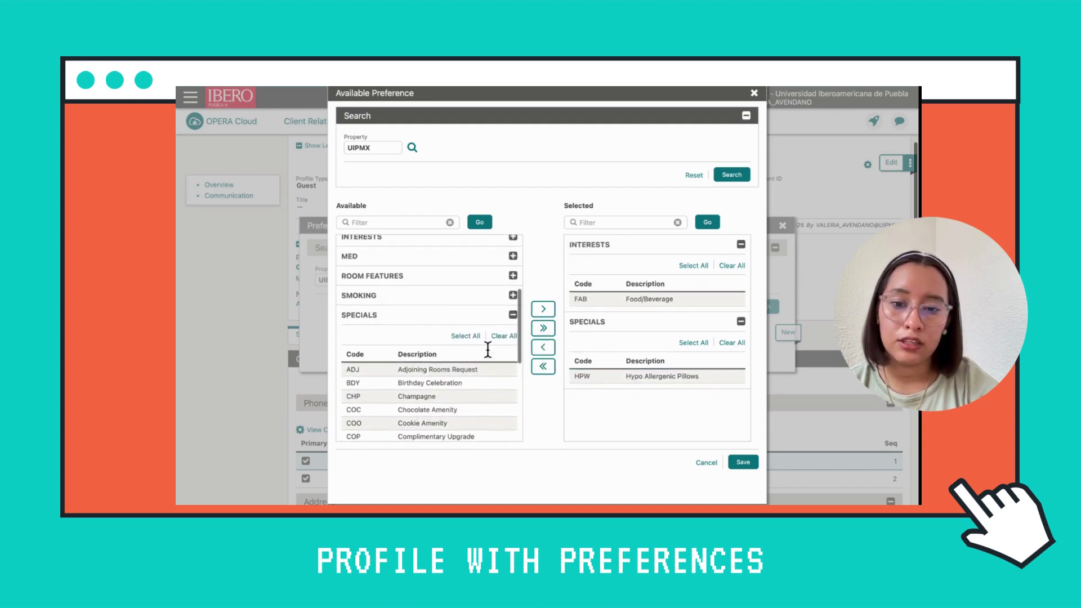
left_click(514, 315)
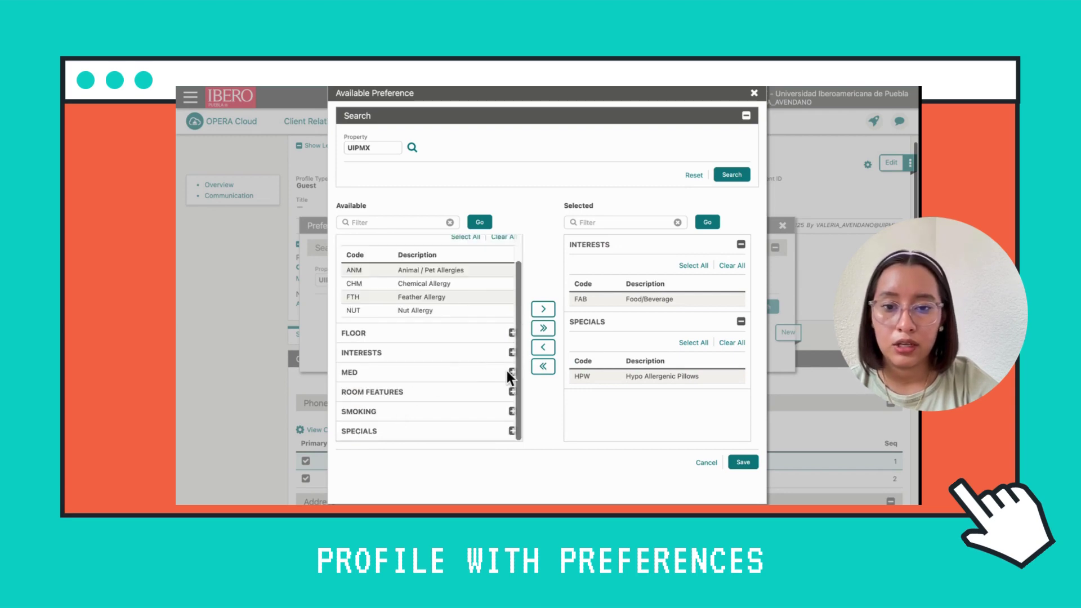
scroll(444, 391, "down", 2)
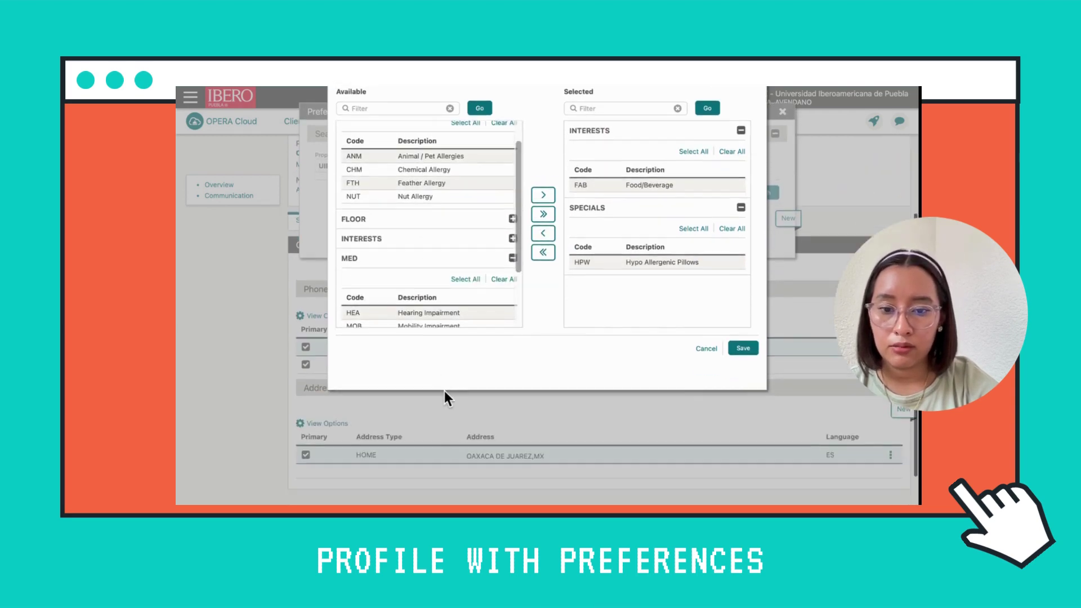
scroll(481, 361, "down", 3)
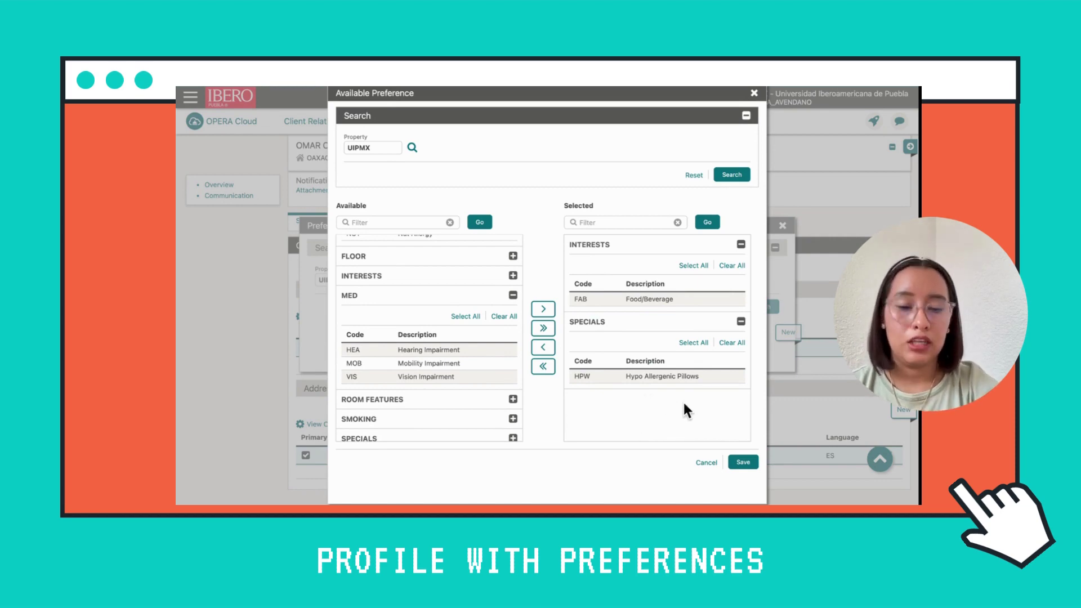
Save the two chosen preferences to the guest profile and close the Preferences dialog
left_click(744, 463)
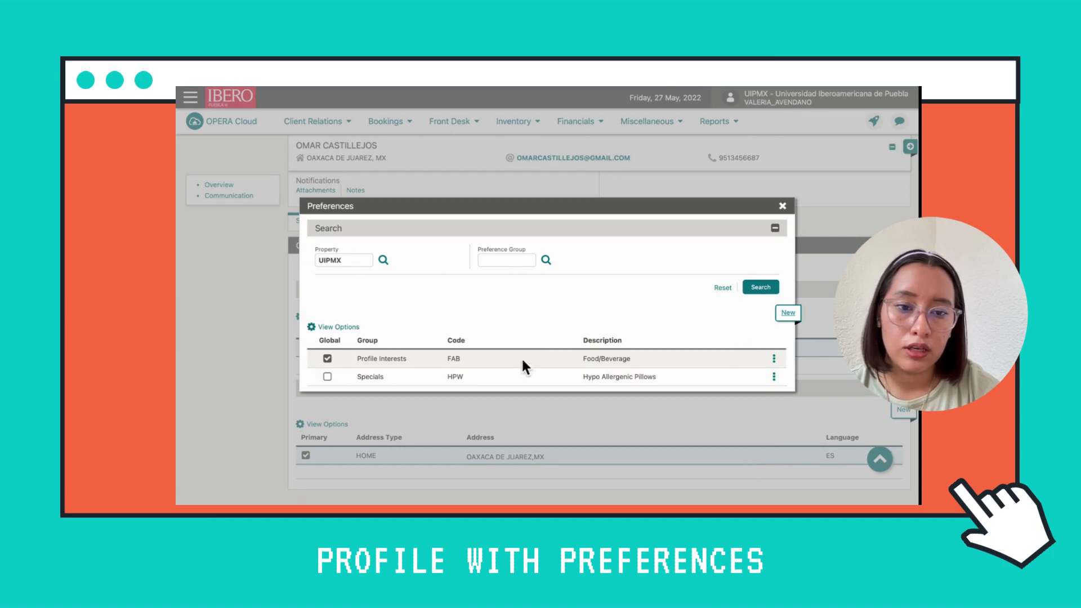
left_click(782, 207)
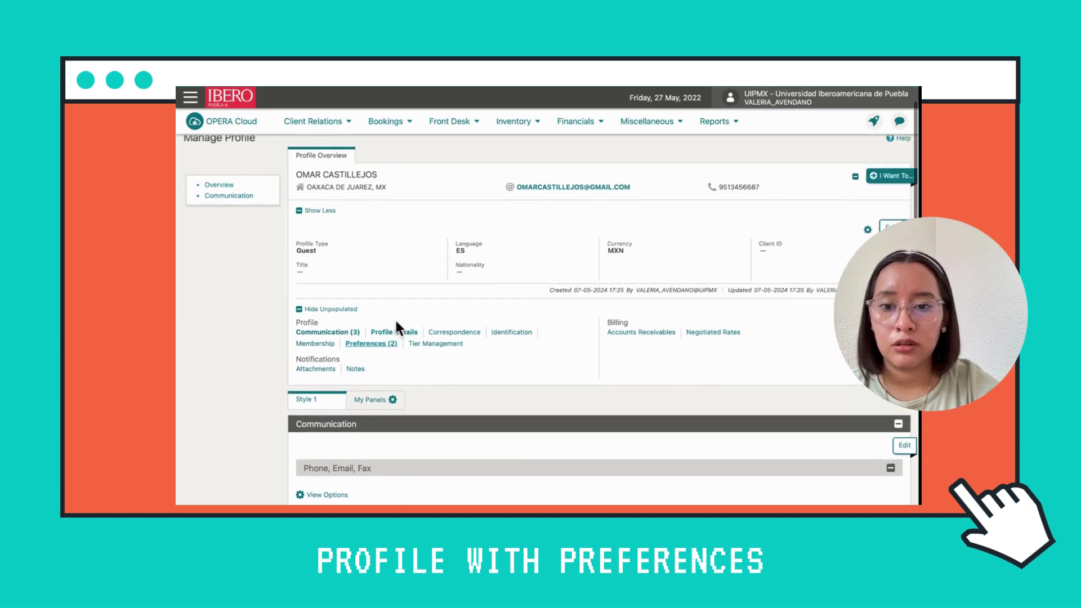
Confirm the profile's Preferences (2) lists FAB Food/Beverage and HPW Hypo Allergenic Pillows
left_click_drag(401, 350, 352, 346)
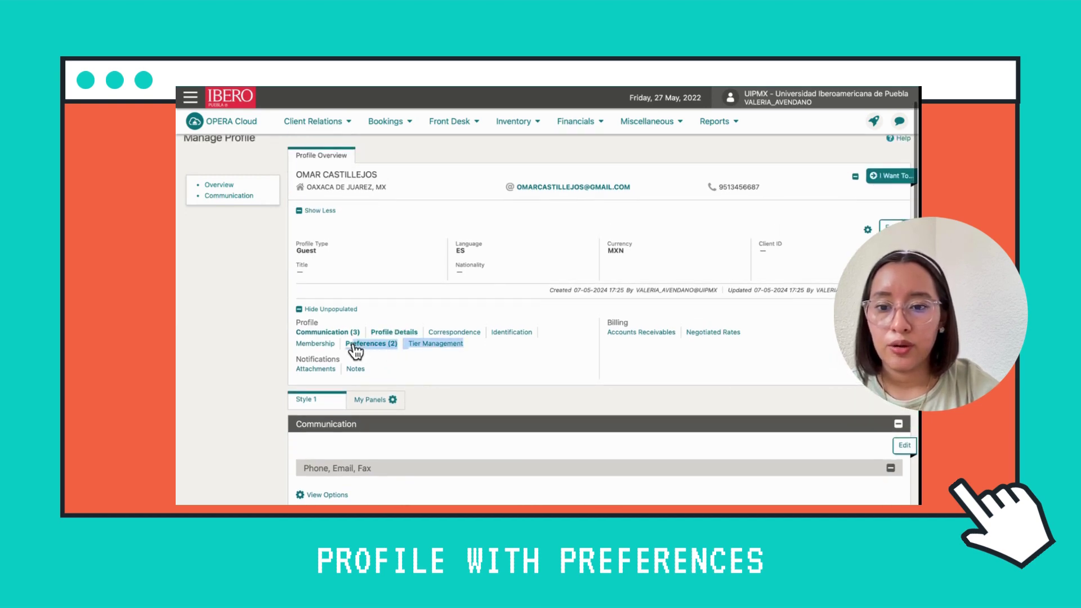
left_click(401, 349)
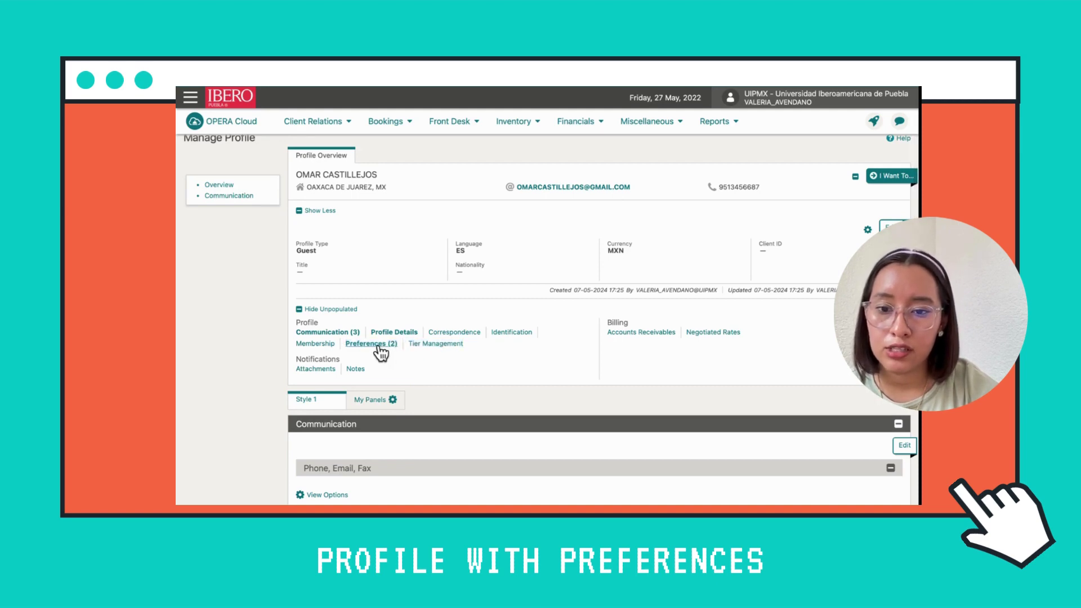
left_click(378, 346)
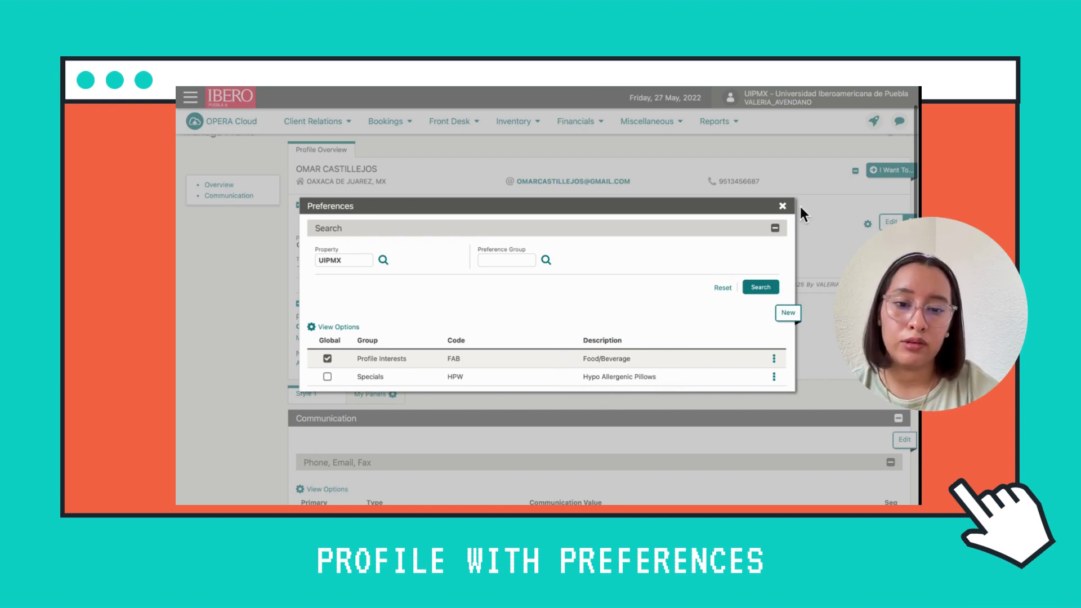
left_click(782, 206)
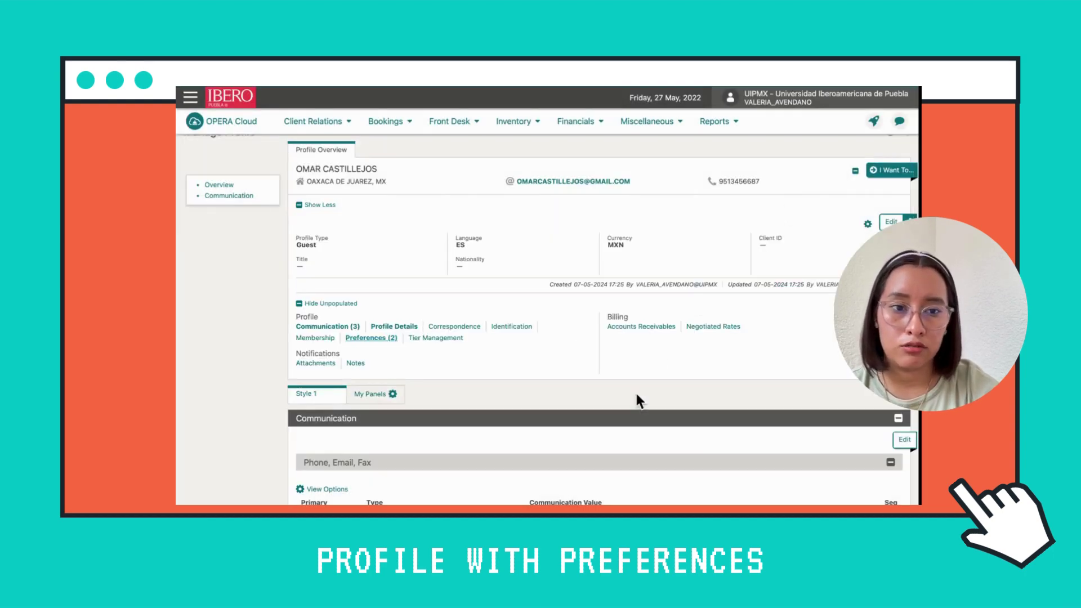
scroll(637, 394, "down", 5)
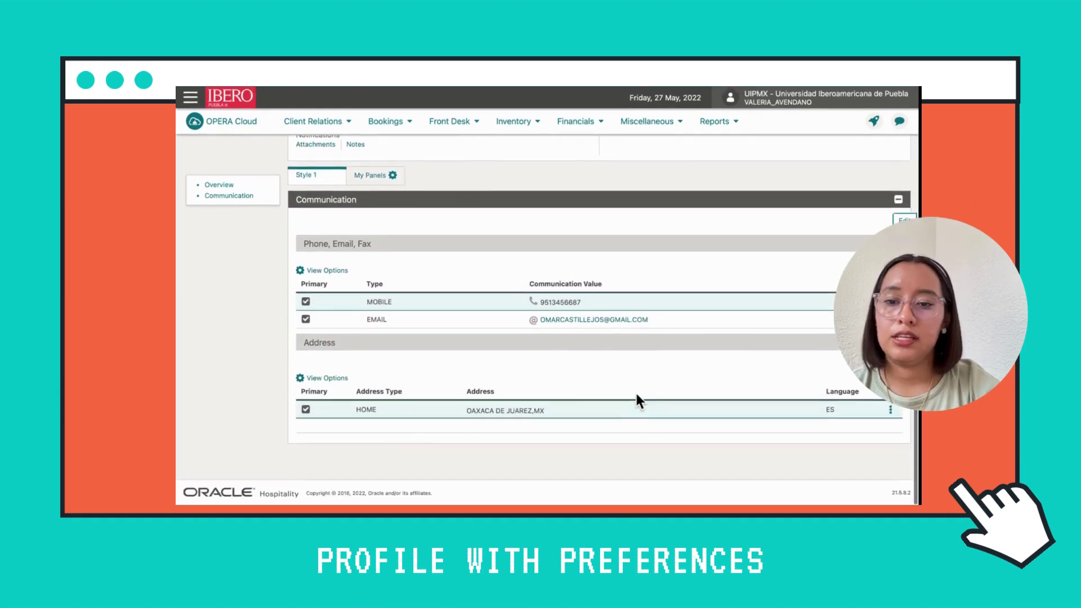
scroll(637, 397, "up", 5)
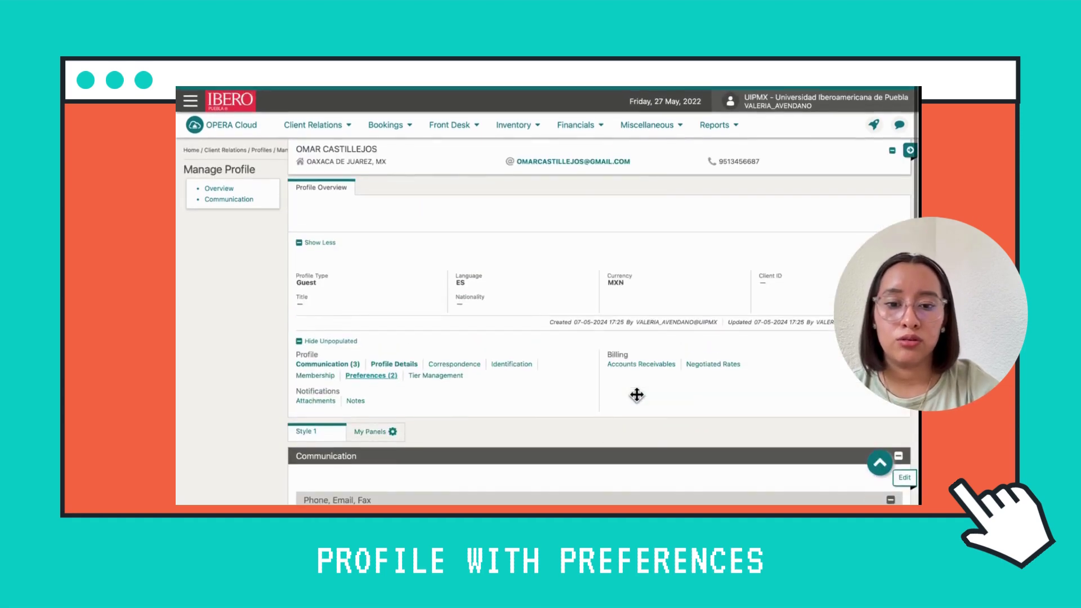